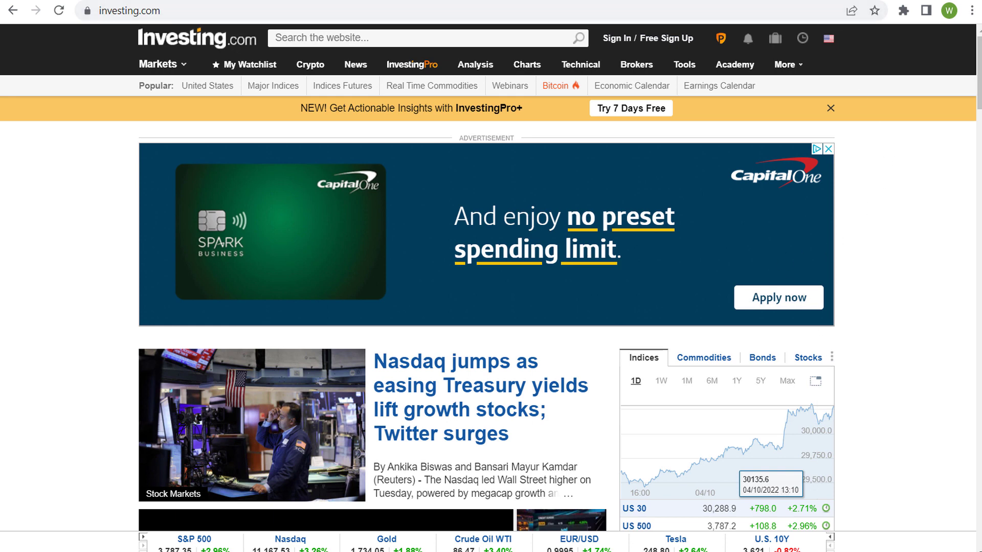
Switch to Google Ads and start creating a new campaign
{"action": "key", "text": "ctrl+Tab"}
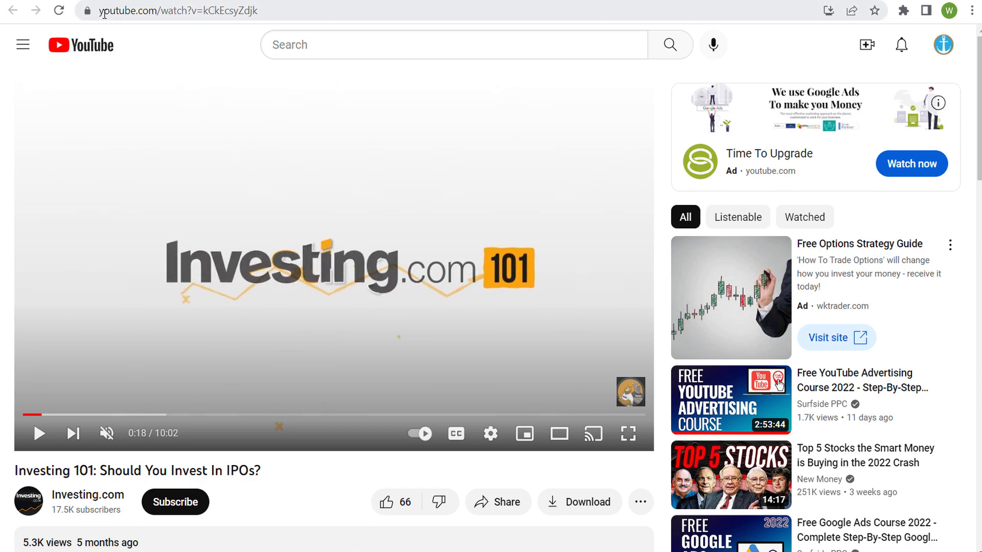
{"action": "key", "text": "ctrl+Tab"}
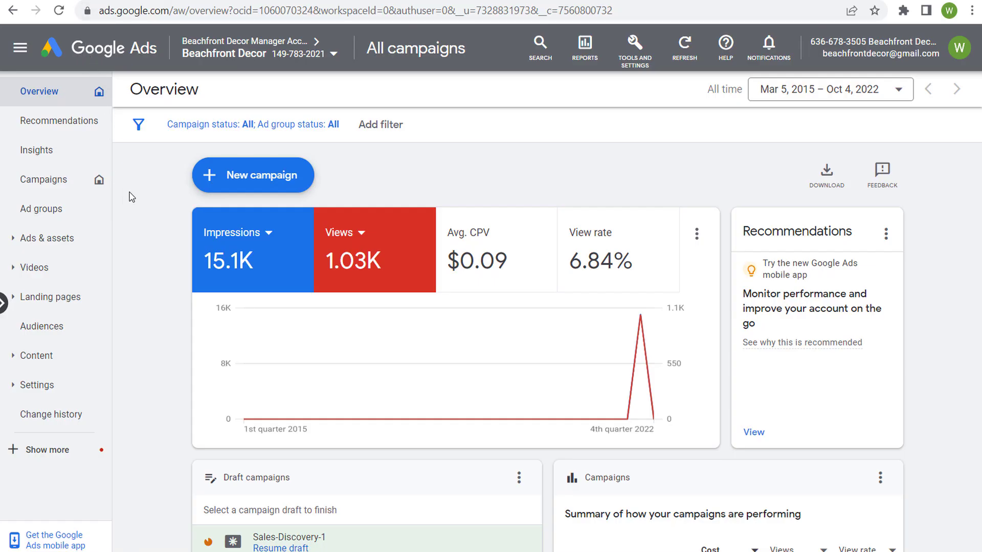
{"action": "left_click", "coordinate": [202, 180]}
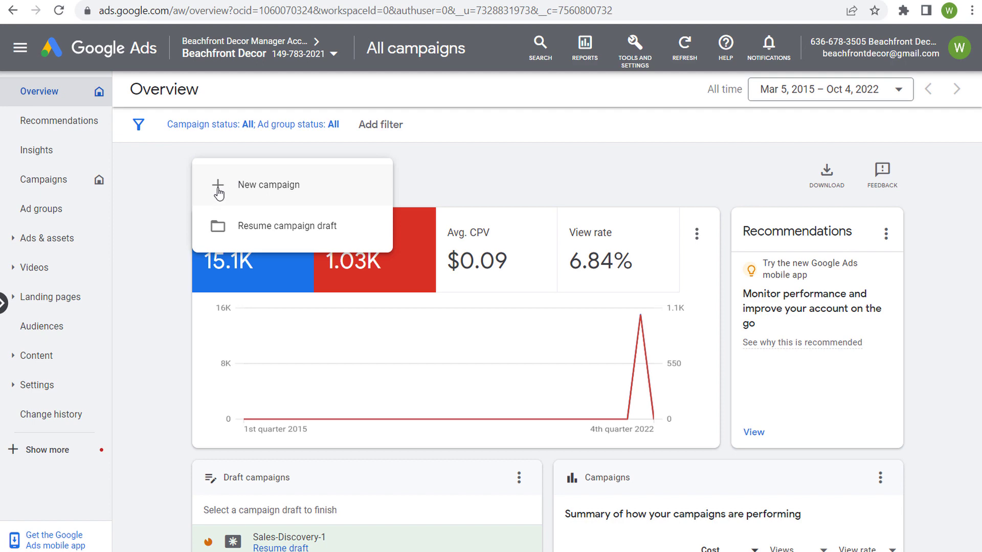
{"action": "left_click", "coordinate": [219, 189]}
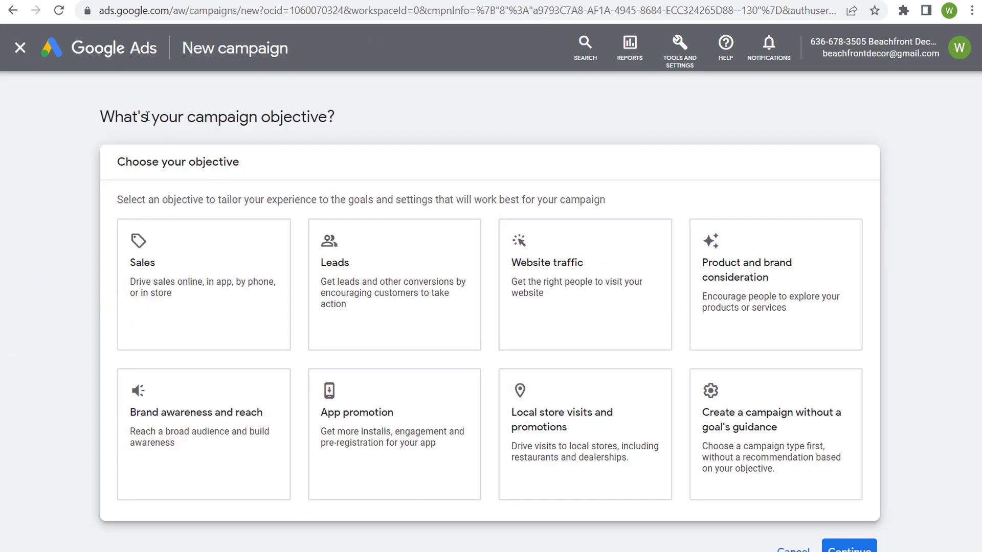
{"action": "left_click_drag", "start_coordinate": [143, 117], "coordinate": [282, 139]}
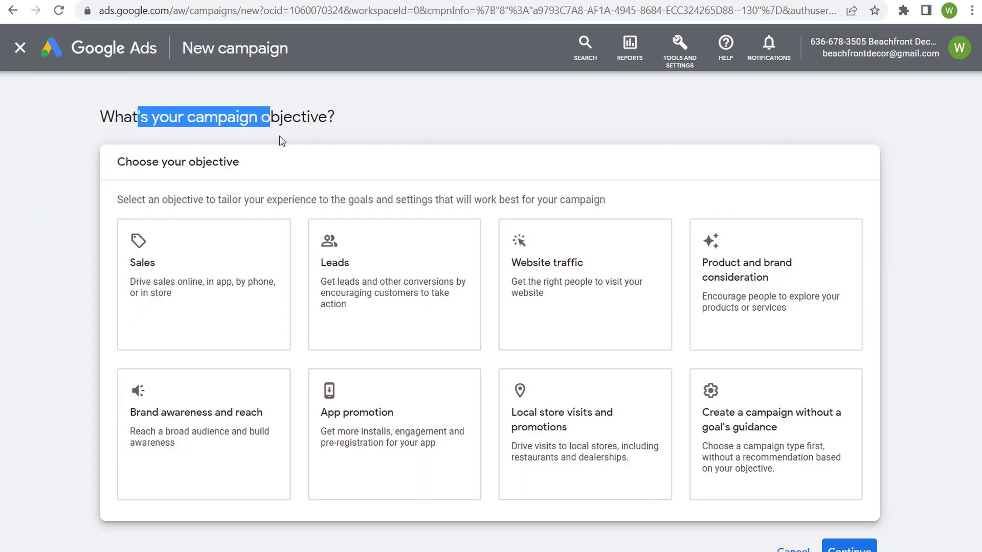
{"action": "left_click", "coordinate": [278, 139]}
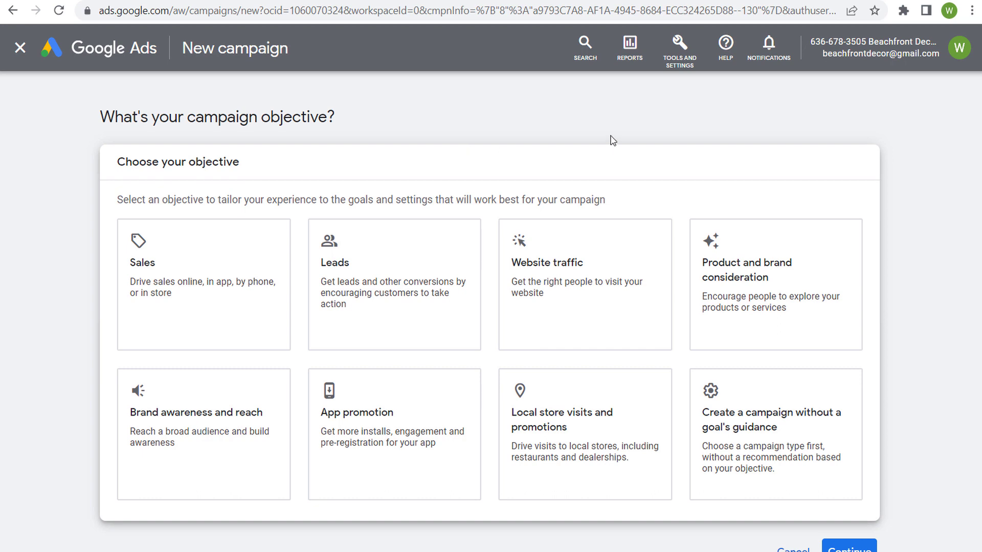
Choose the Sales objective, remove the Book appointments conversion goal, and continue to the campaign type selection
{"action": "left_click", "coordinate": [267, 225]}
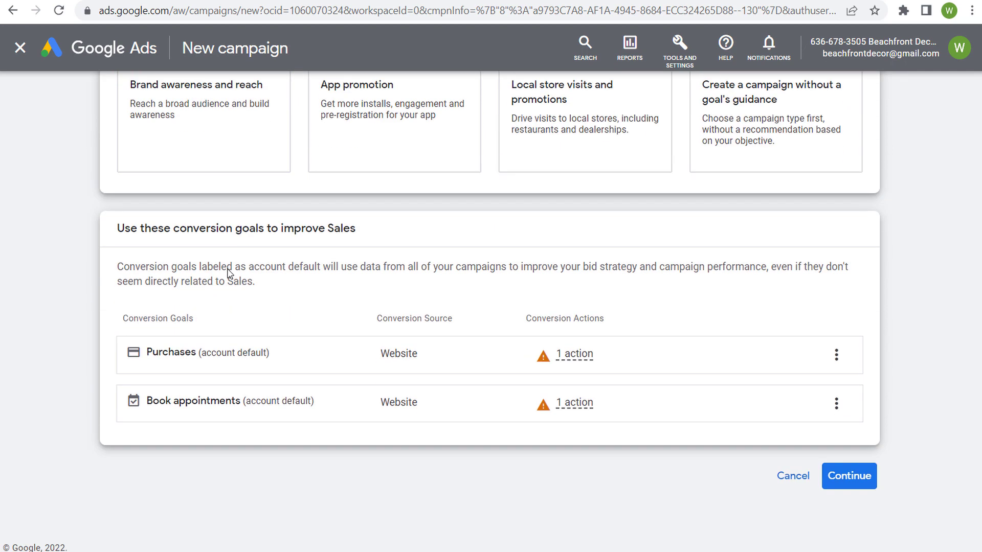
{"action": "left_click", "coordinate": [835, 403]}
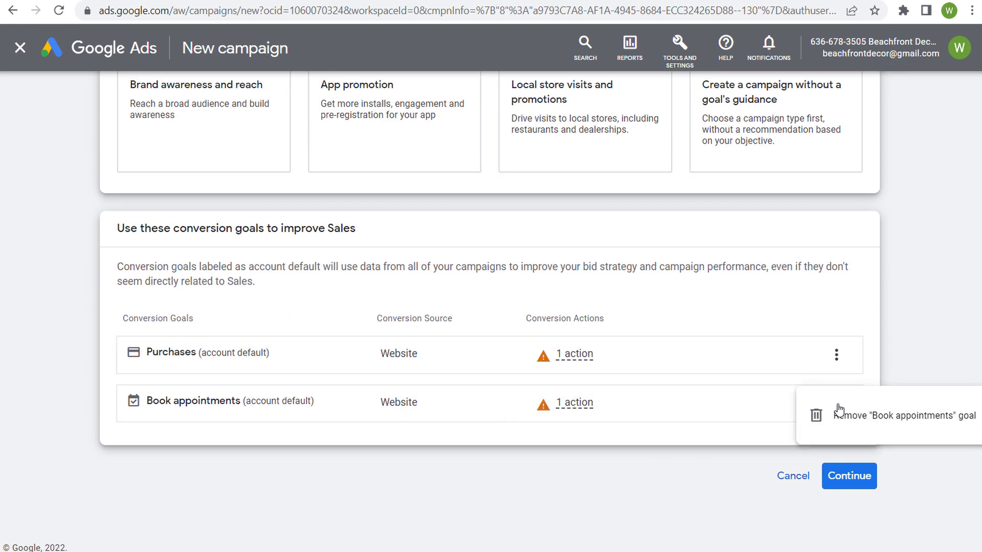
{"action": "left_click", "coordinate": [852, 419]}
{"action": "left_click", "coordinate": [641, 340]}
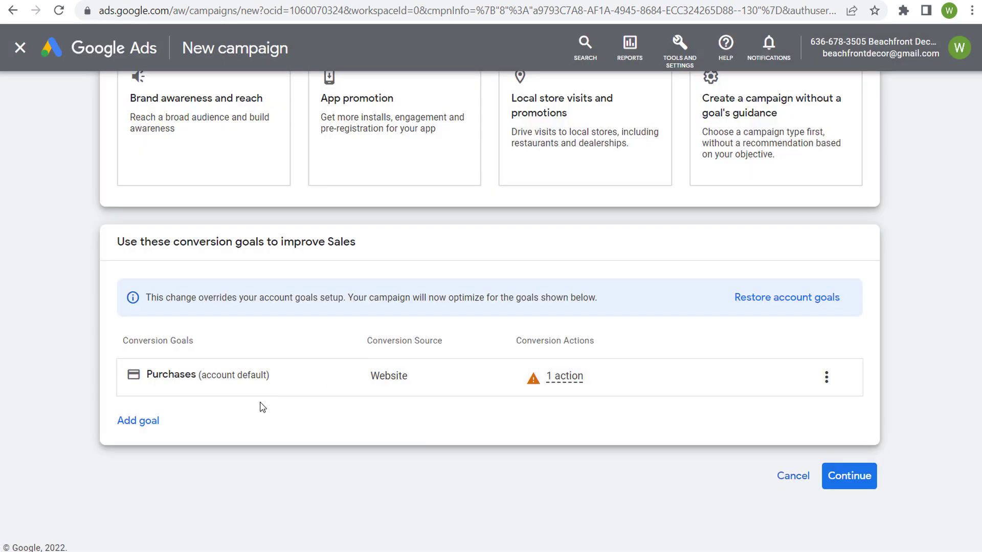
{"action": "scroll", "coordinate": [248, 214], "scroll_direction": "up", "scroll_amount": 5}
{"action": "scroll", "coordinate": [245, 292], "scroll_direction": "down", "scroll_amount": 5}
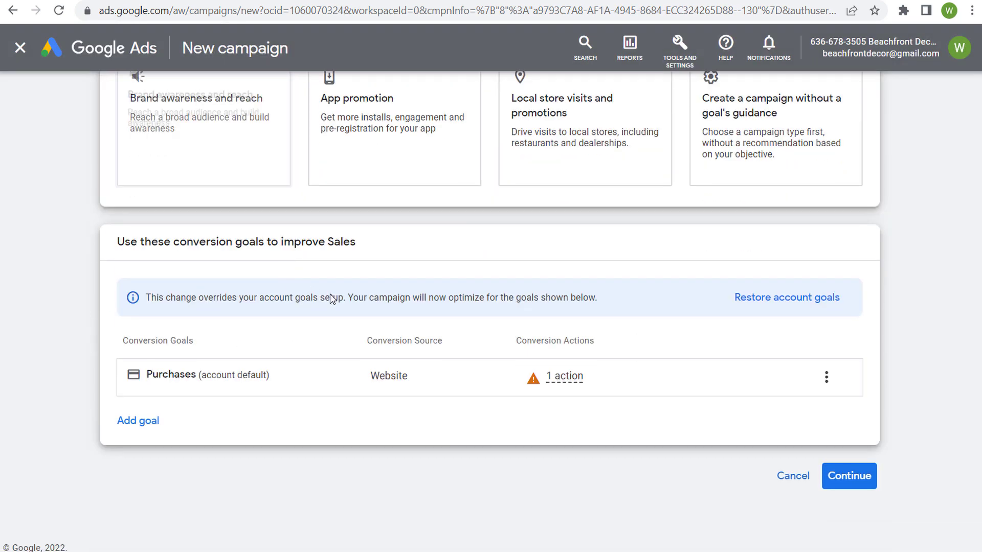
{"action": "left_click", "coordinate": [858, 475]}
Select the Display campaign type and start a new campaign instead of finishing the saved draft
{"action": "scroll", "coordinate": [858, 478], "scroll_direction": "down", "scroll_amount": 1}
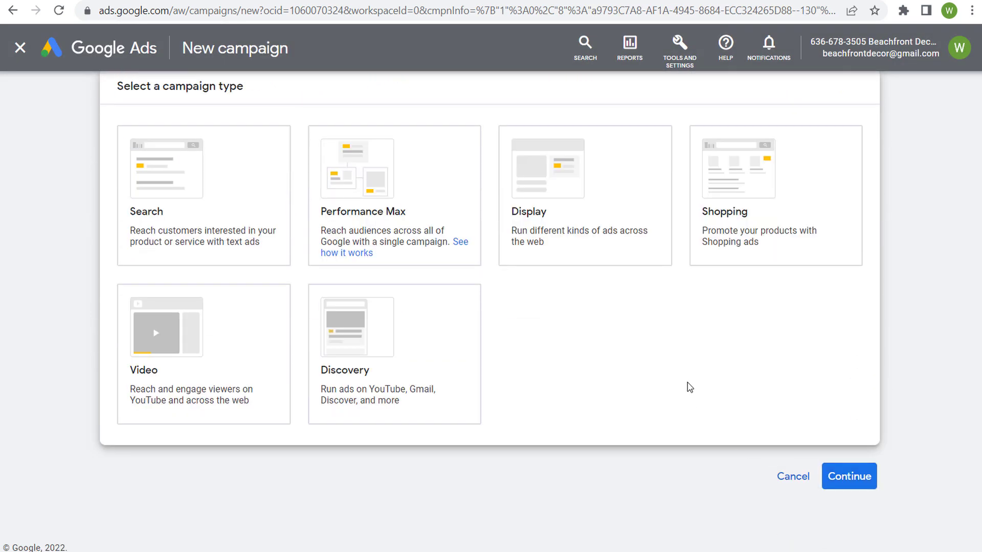
{"action": "left_click", "coordinate": [607, 203]}
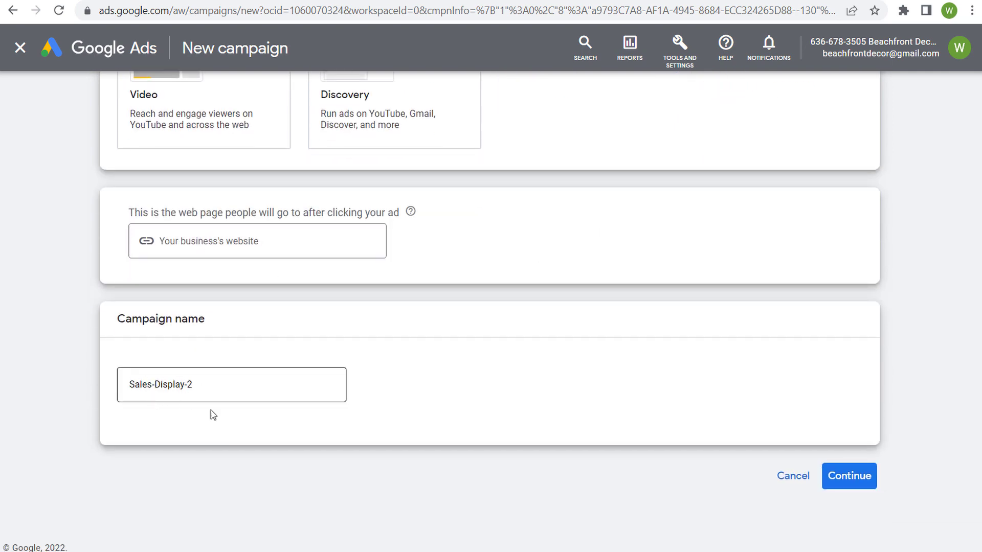
{"action": "left_click", "coordinate": [849, 481]}
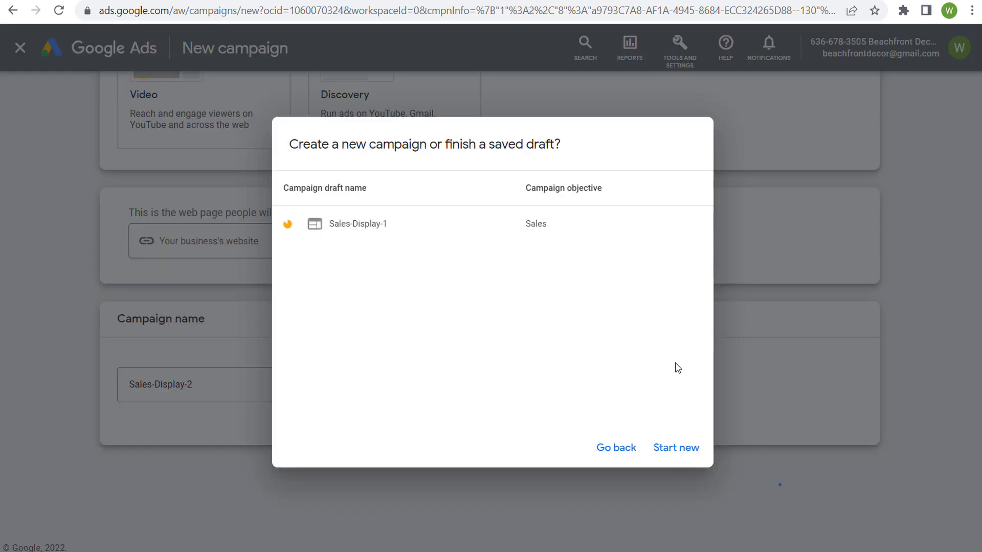
{"action": "left_click", "coordinate": [676, 447]}
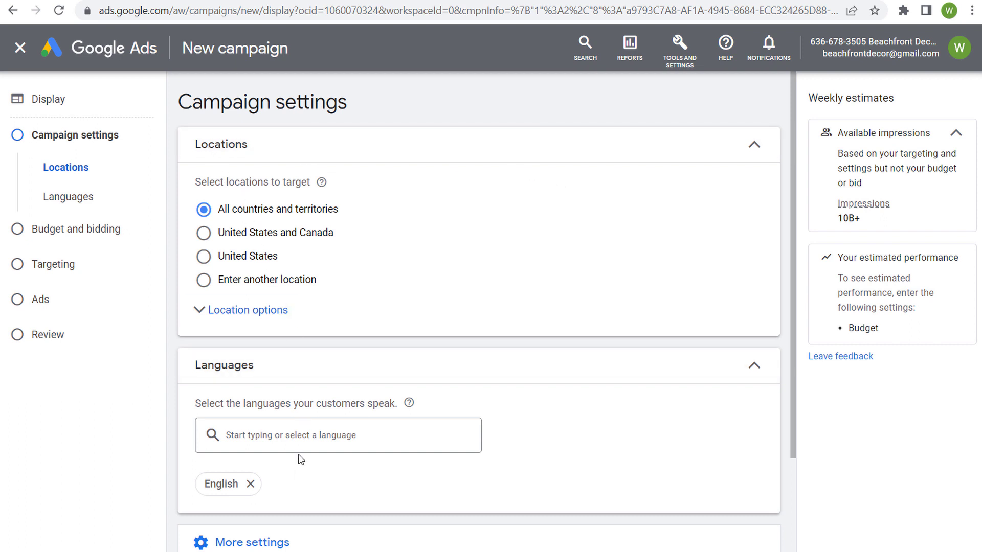
Skip ahead to the campaign's Targeting settings and expand the options for adding targeting
{"action": "scroll", "coordinate": [536, 346], "scroll_direction": "down", "scroll_amount": 3}
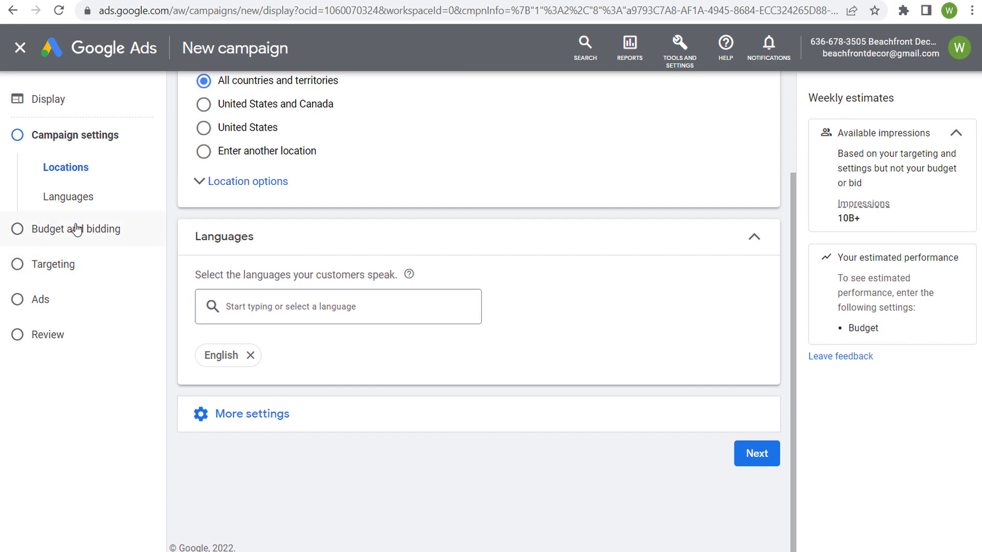
{"action": "left_click", "coordinate": [57, 270]}
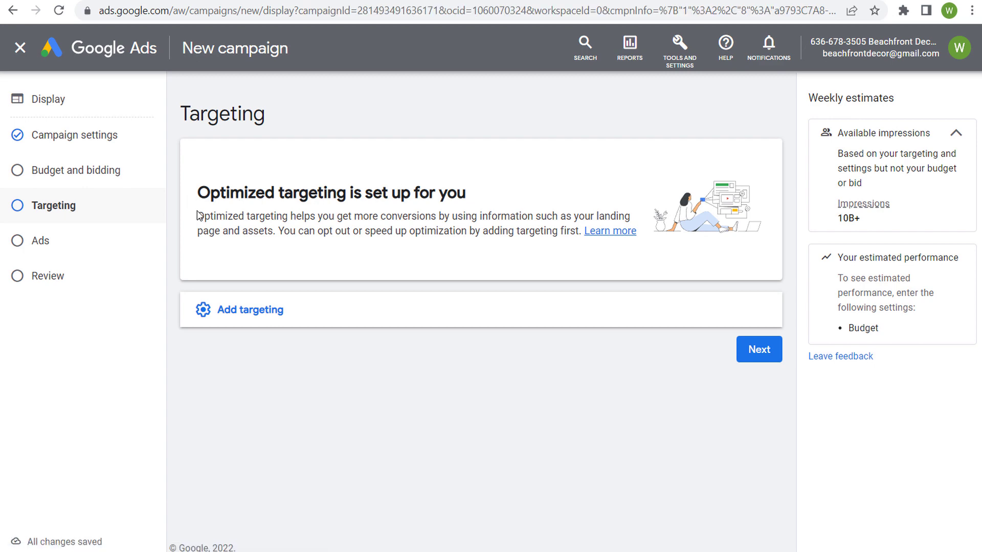
{"action": "left_click_drag", "start_coordinate": [204, 216], "coordinate": [473, 216]}
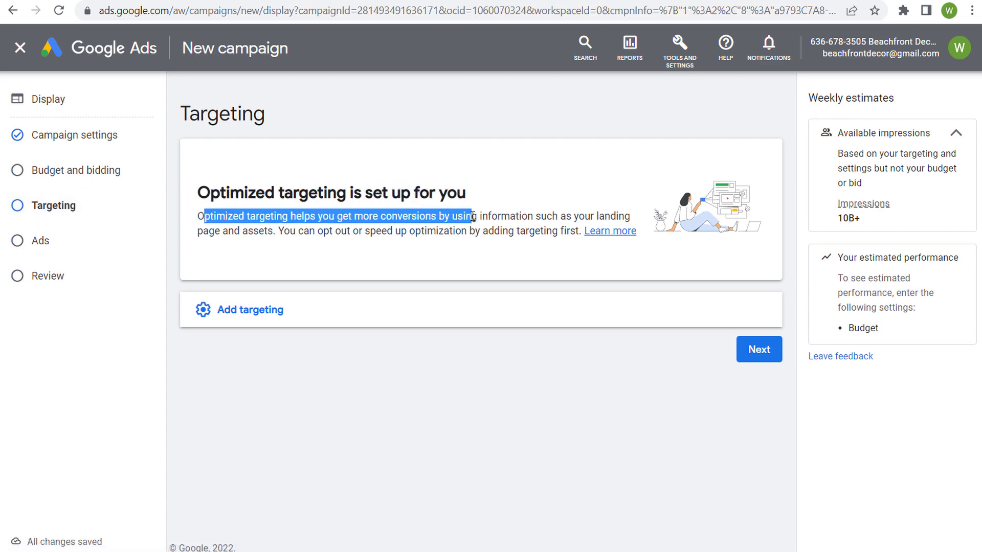
{"action": "left_click", "coordinate": [503, 217]}
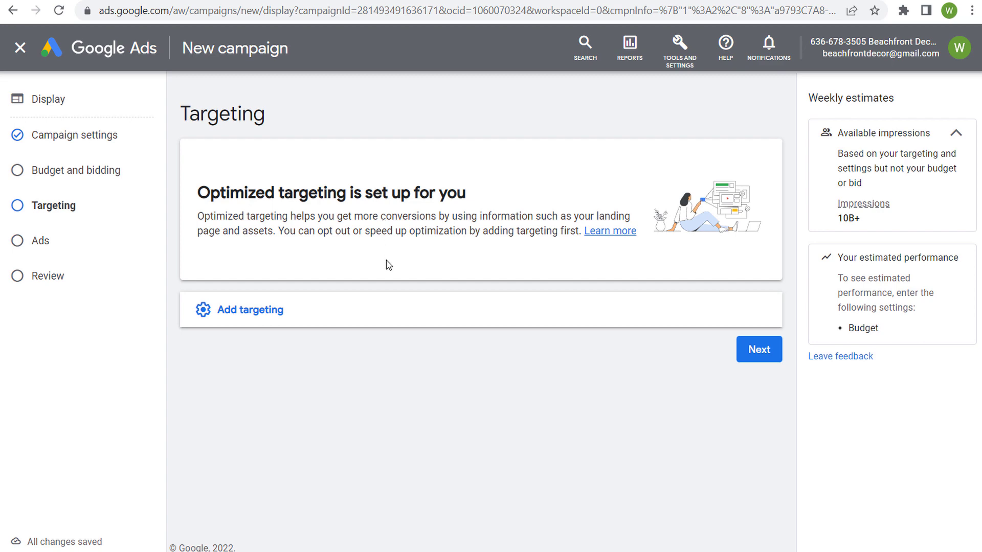
{"action": "left_click", "coordinate": [343, 311]}
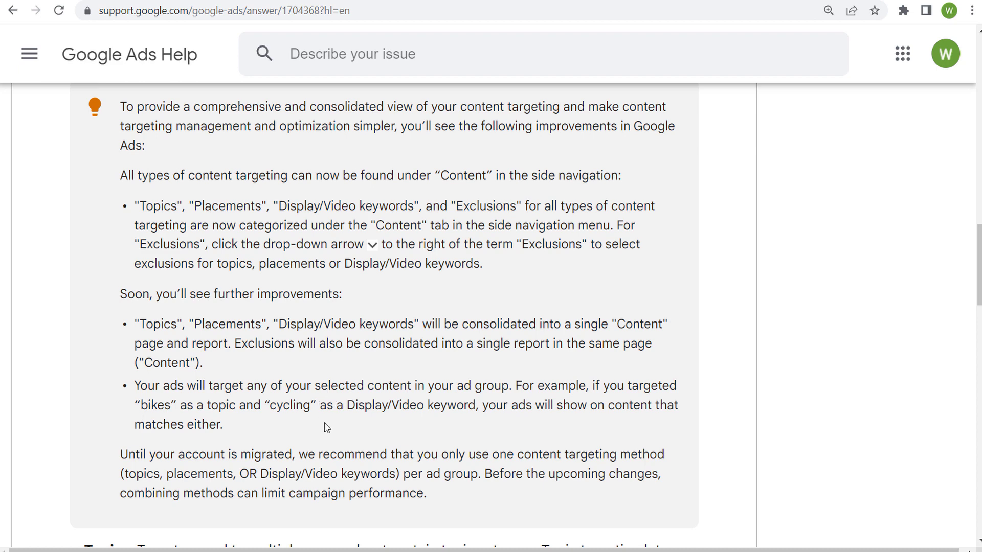
Read the Google Ads Help notes on content targeting improvements and the recommended targeting method per ad group
{"action": "left_click_drag", "start_coordinate": [121, 456], "coordinate": [281, 458]}
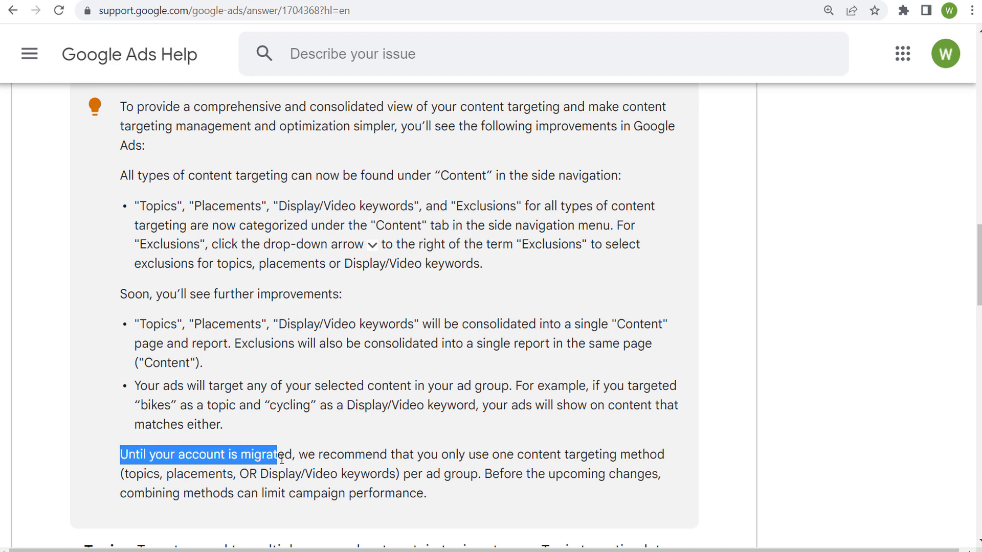
{"action": "left_click_drag", "start_coordinate": [190, 294], "coordinate": [280, 295]}
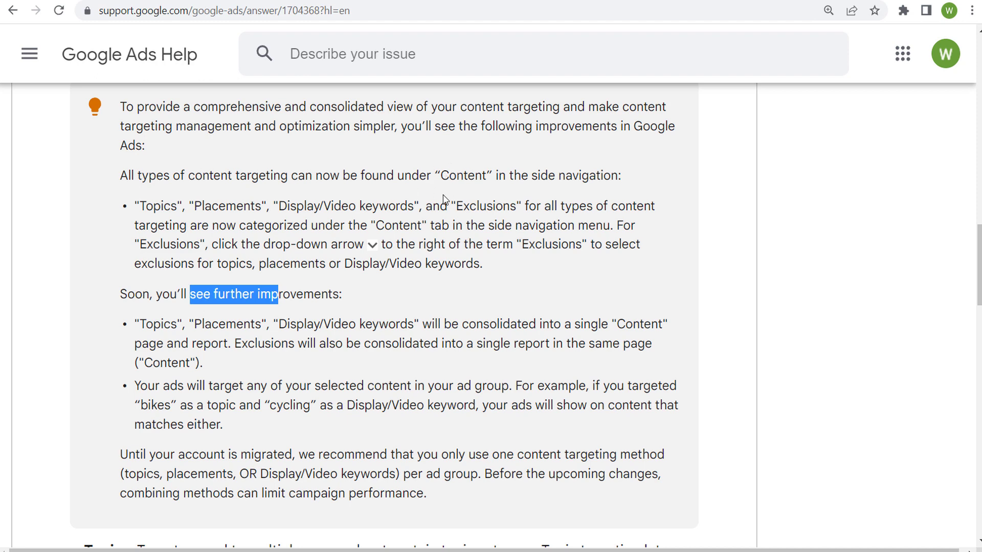
{"action": "left_click", "coordinate": [294, 292]}
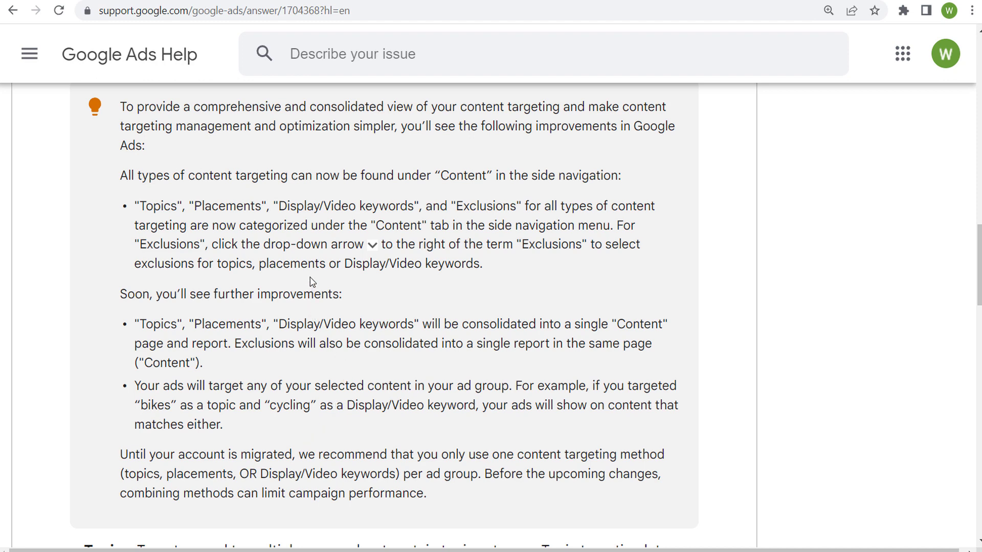
Return to the Google Ads campaign draft and open the Keywords targeting for editing
{"action": "left_click", "coordinate": [80, 2]}
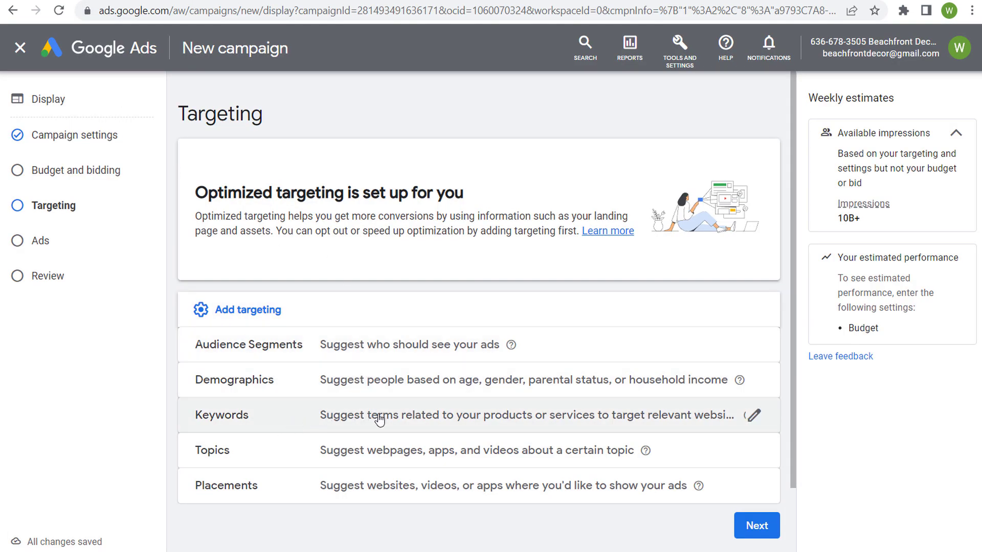
{"action": "left_click", "coordinate": [750, 417]}
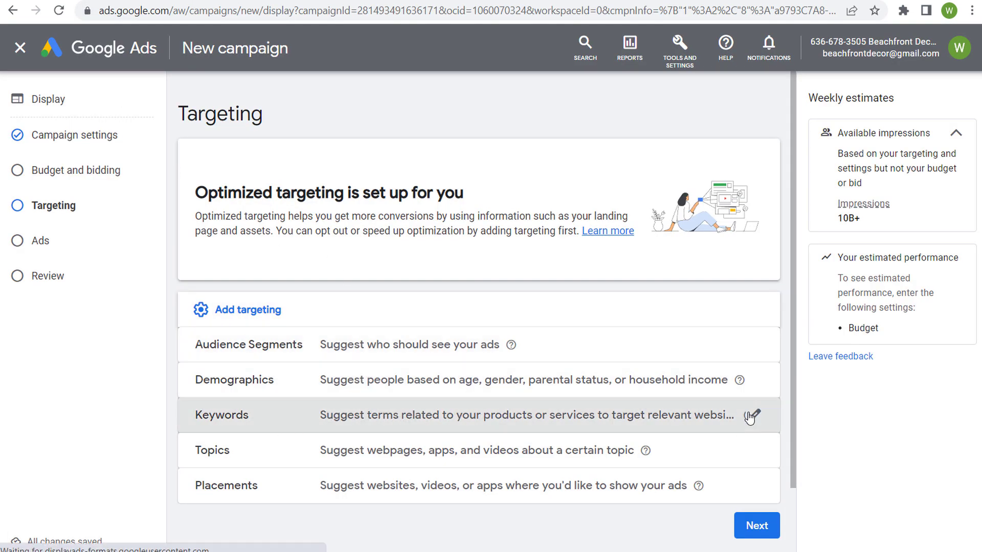
{"action": "left_click_drag", "start_coordinate": [194, 224], "coordinate": [535, 221]}
{"action": "left_click", "coordinate": [520, 135]}
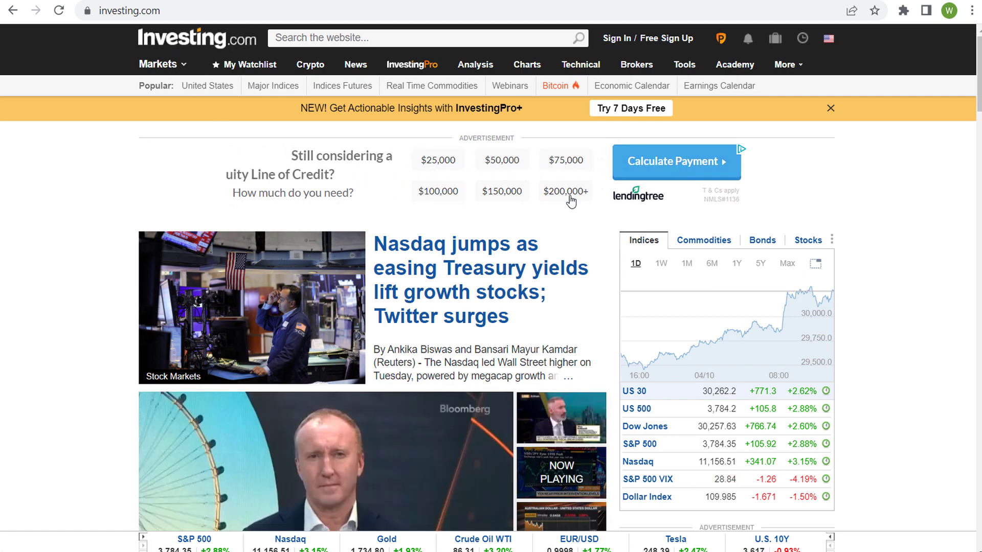
Examine the ad placements on the Investing.com homepage
{"action": "scroll", "coordinate": [84, 253], "scroll_direction": "down", "scroll_amount": 4}
{"action": "scroll", "coordinate": [94, 245], "scroll_direction": "down", "scroll_amount": 1}
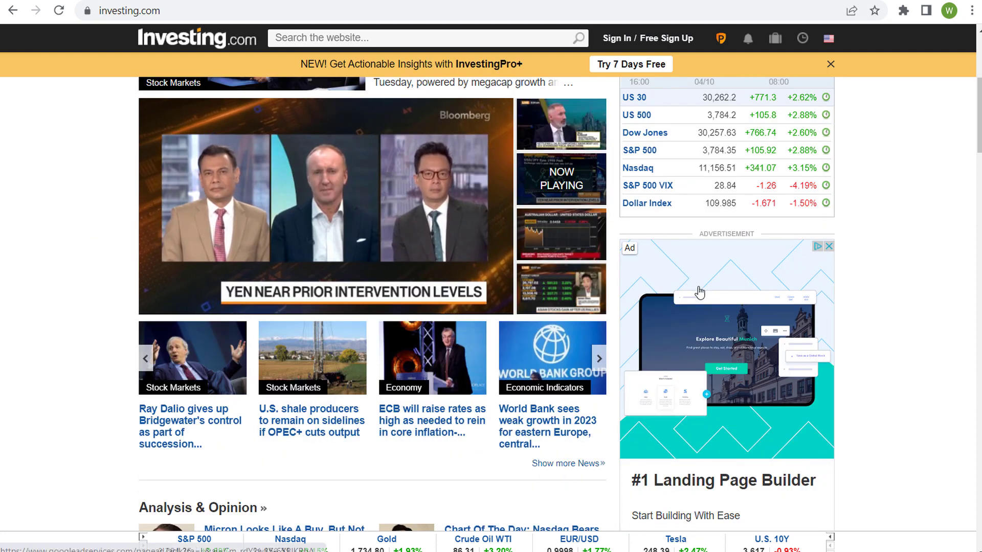
{"action": "scroll", "coordinate": [767, 306], "scroll_direction": "down", "scroll_amount": 2}
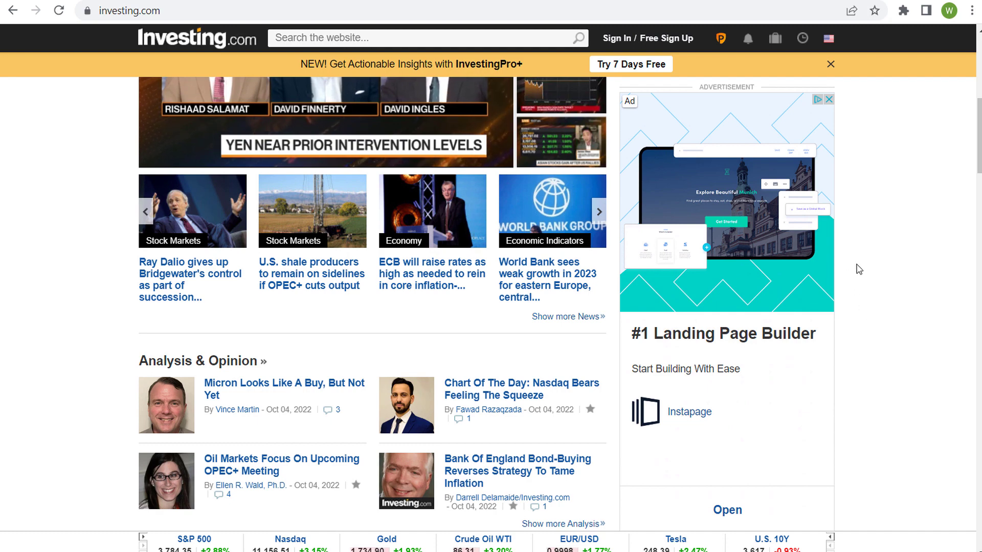
{"action": "scroll", "coordinate": [869, 246], "scroll_direction": "up", "scroll_amount": 2}
{"action": "scroll", "coordinate": [872, 244], "scroll_direction": "up", "scroll_amount": 3}
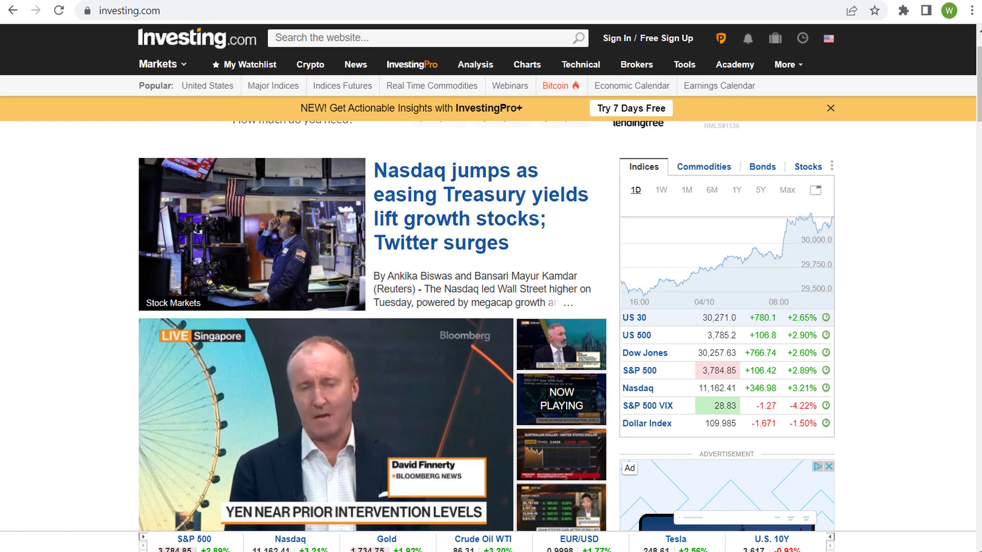
Return to the campaign's keyword targeting in Google Ads and get keyword ideas for the product or service "investing"
{"action": "left_click", "coordinate": [90, 3]}
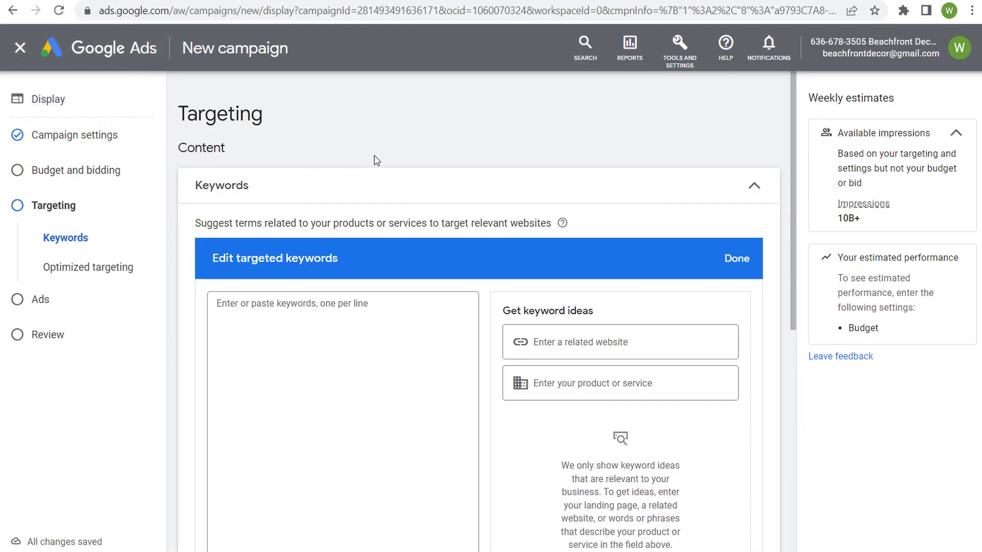
{"action": "scroll", "coordinate": [398, 139], "scroll_direction": "down", "scroll_amount": 1}
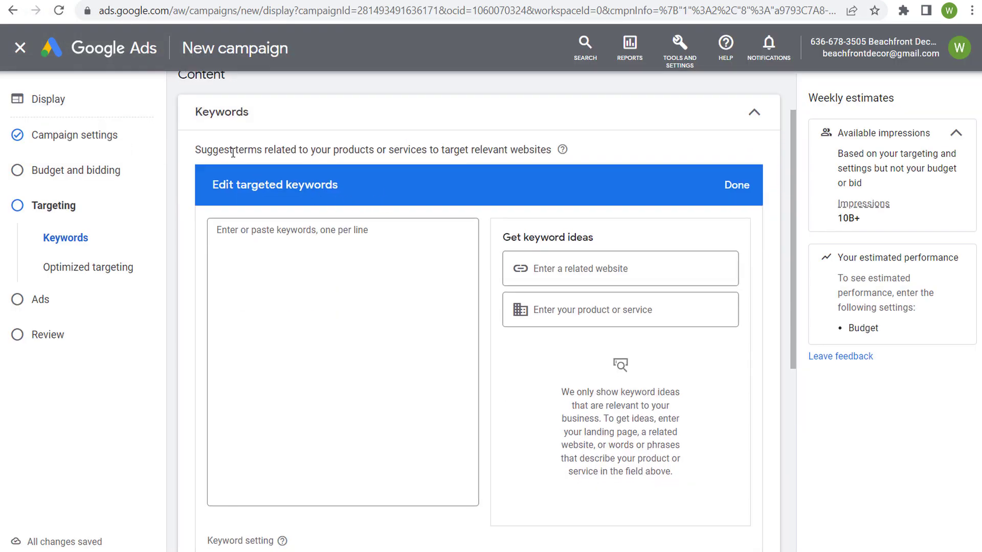
{"action": "left_click_drag", "start_coordinate": [233, 153], "coordinate": [454, 142]}
{"action": "left_click", "coordinate": [486, 149]}
{"action": "left_click", "coordinate": [576, 310]}
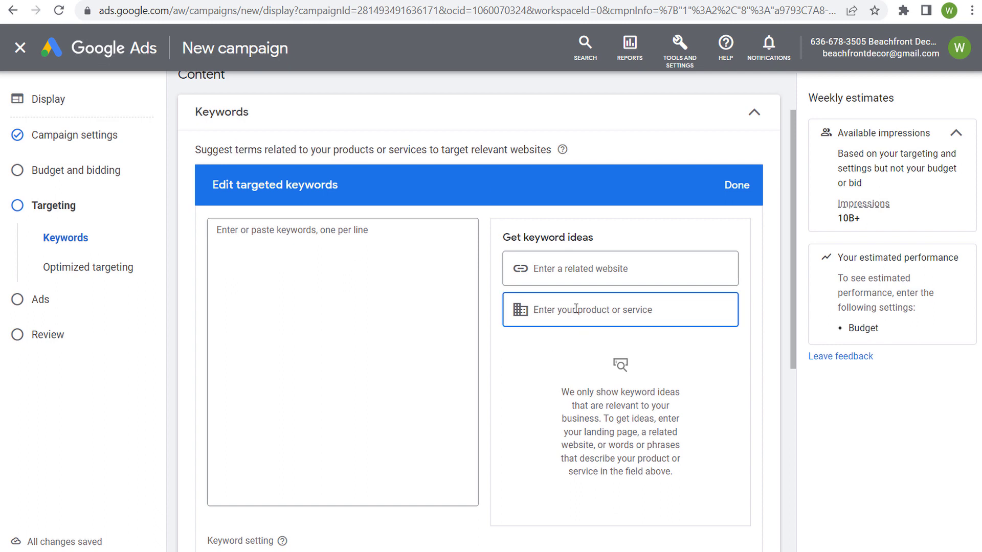
{"action": "type", "text": "investing"}
{"action": "key", "text": "Return"}
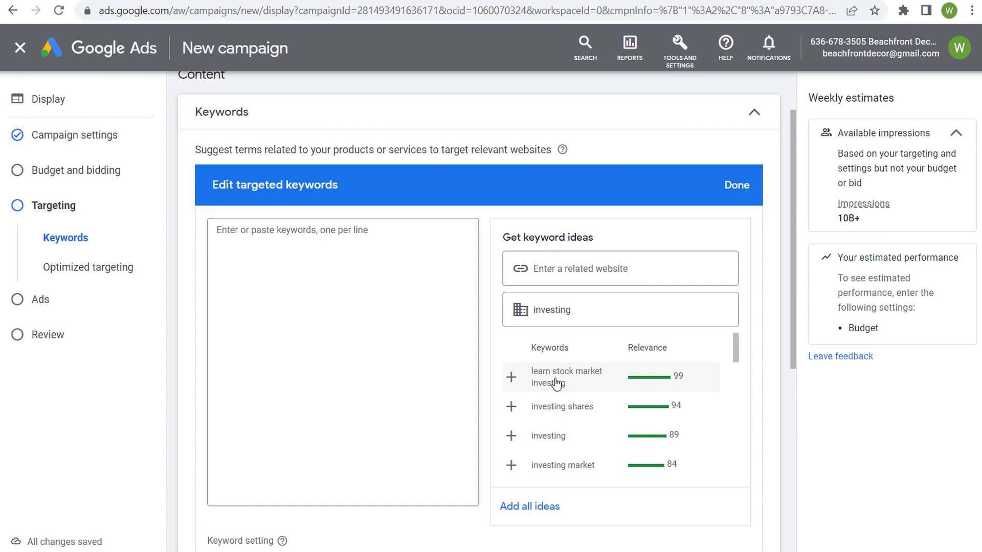
View the Dow Jones Automobiles & Parts page on Investing.com with its display ad, and go to the site's homepage
{"action": "left_click", "coordinate": [328, 1]}
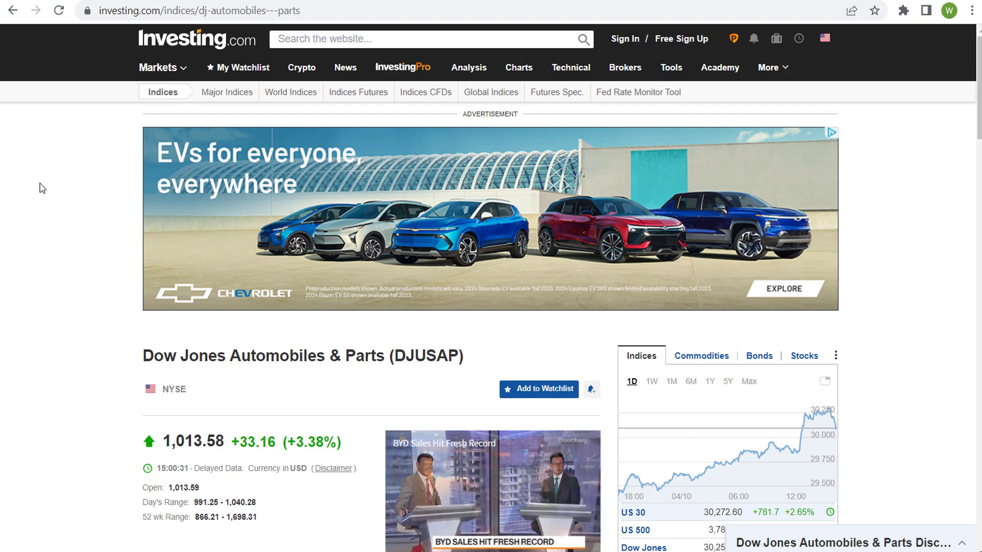
{"action": "scroll", "coordinate": [60, 270], "scroll_direction": "down", "scroll_amount": 1}
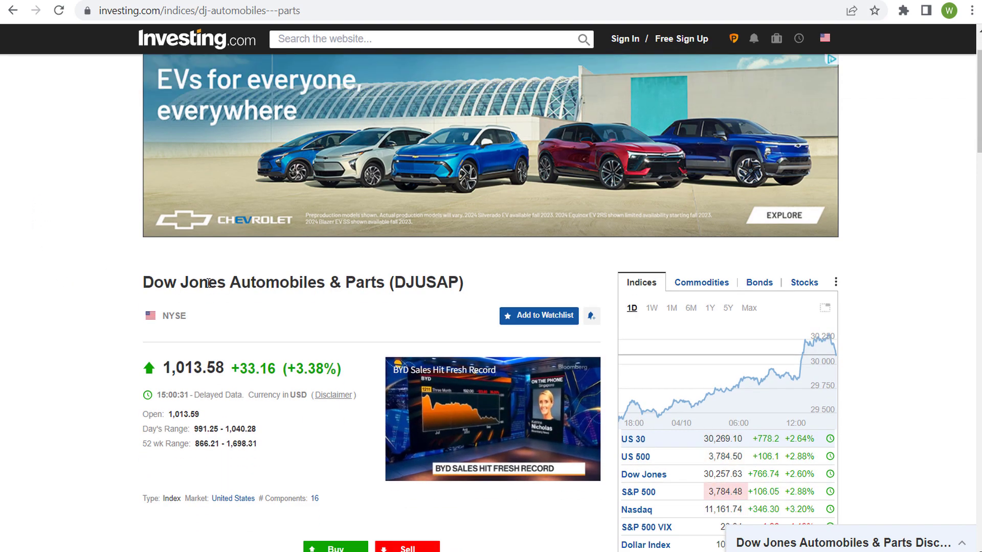
{"action": "left_click", "coordinate": [197, 38]}
{"action": "mouse_move", "coordinate": [310, 64]}
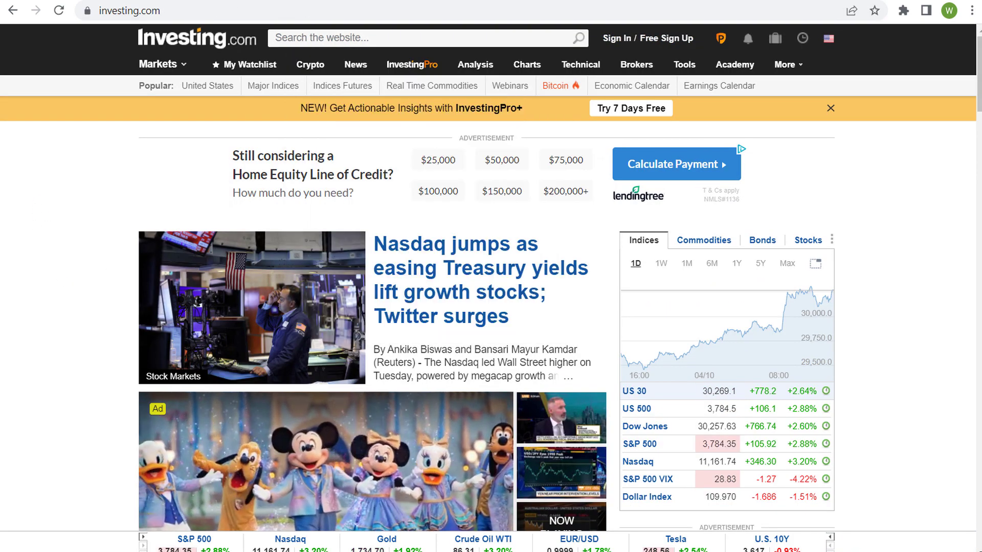
Return to the Google Ads campaign draft and add Topics targeting to the campaign
{"action": "key", "text": "alt+Left"}
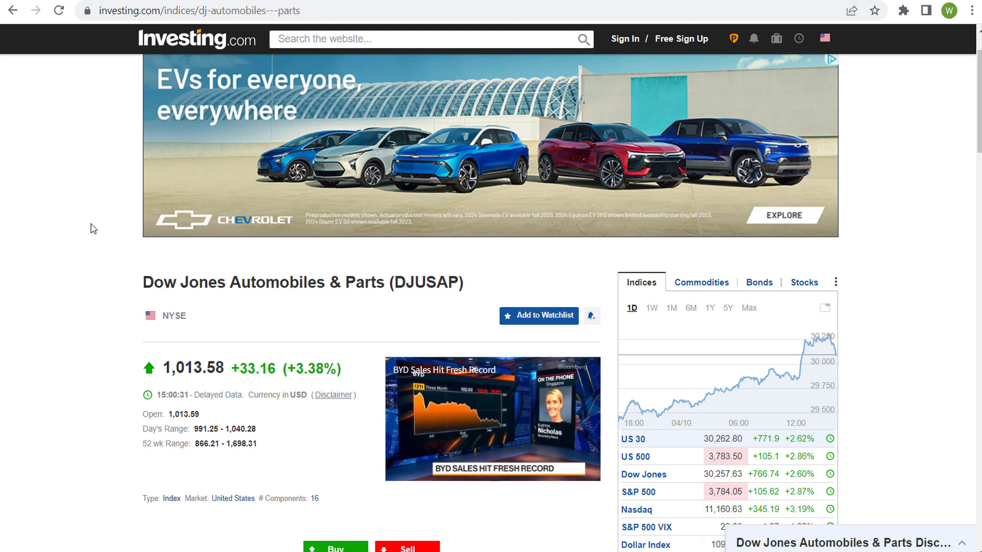
{"action": "left_click", "coordinate": [91, 0]}
{"action": "scroll", "coordinate": [360, 250], "scroll_direction": "down", "scroll_amount": 7}
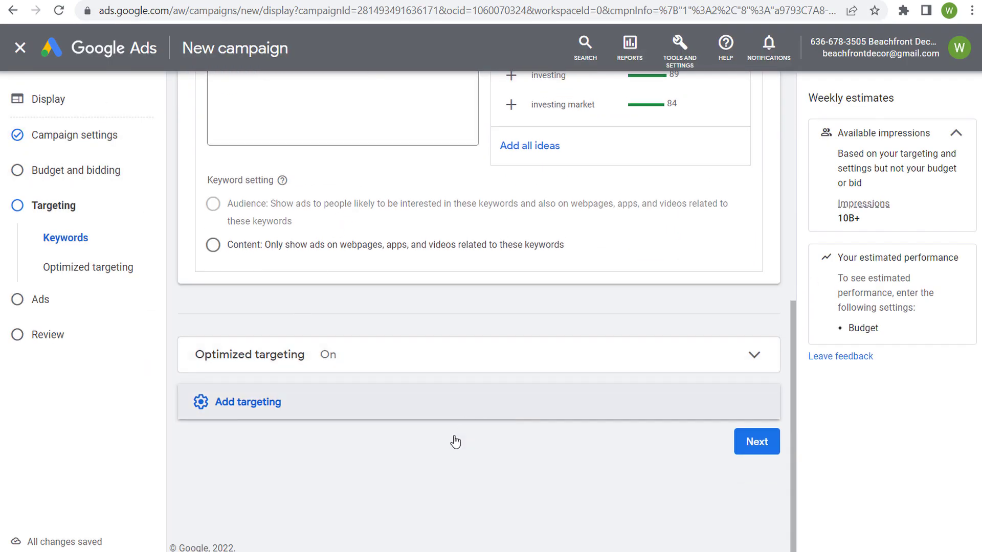
{"action": "left_click", "coordinate": [454, 439]}
{"action": "scroll", "coordinate": [268, 435], "scroll_direction": "down", "scroll_amount": 3}
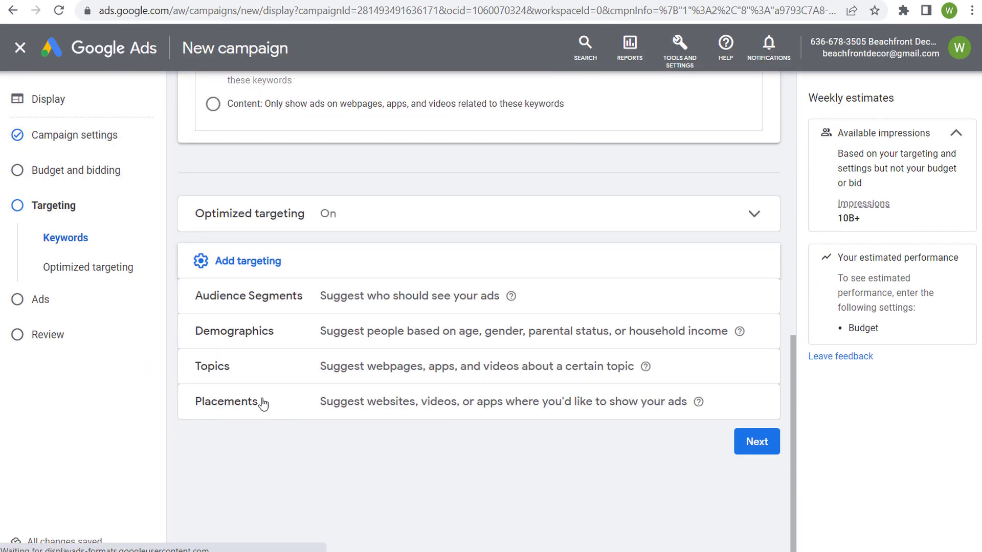
{"action": "left_click", "coordinate": [361, 367]}
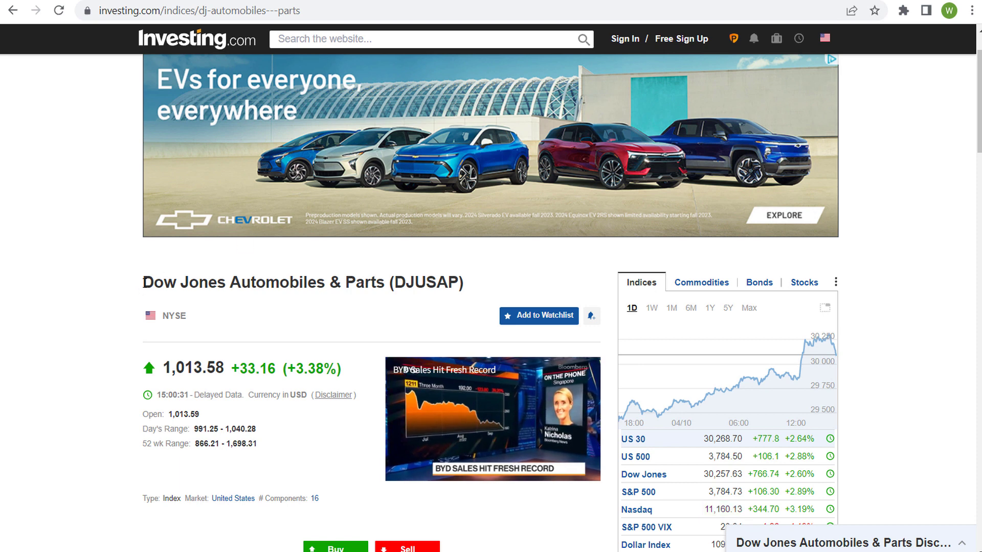
Examine the subject of the Dow Jones Automobiles & Parts page on Investing.com, then switch back to the Google Ads draft
{"action": "left_click_drag", "start_coordinate": [144, 281], "coordinate": [357, 281]}
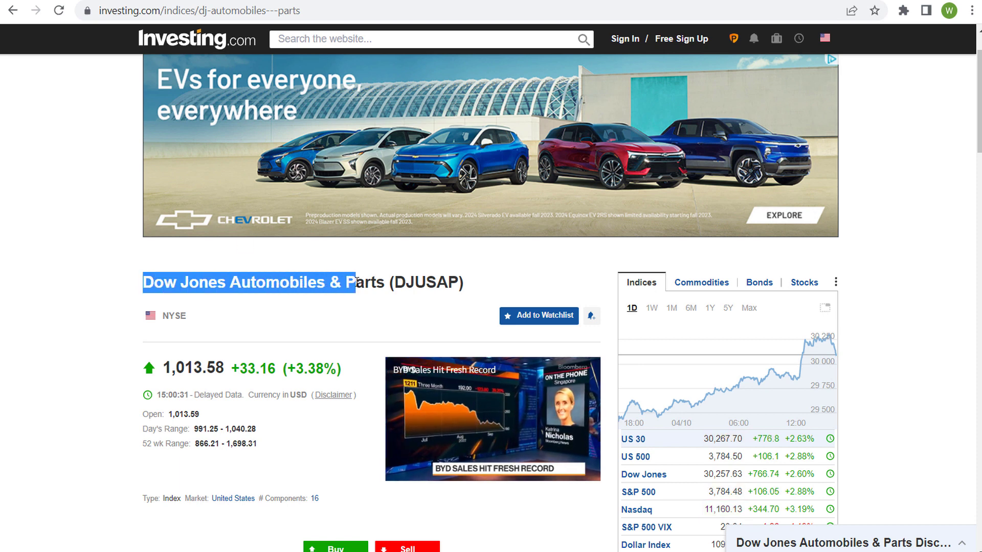
{"action": "left_click", "coordinate": [384, 281]}
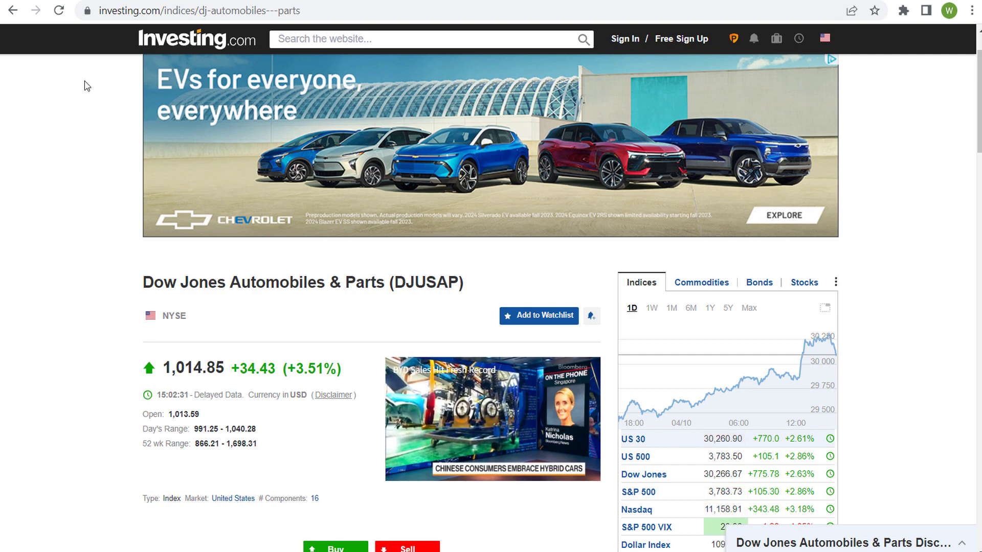
{"action": "left_click", "coordinate": [71, 1]}
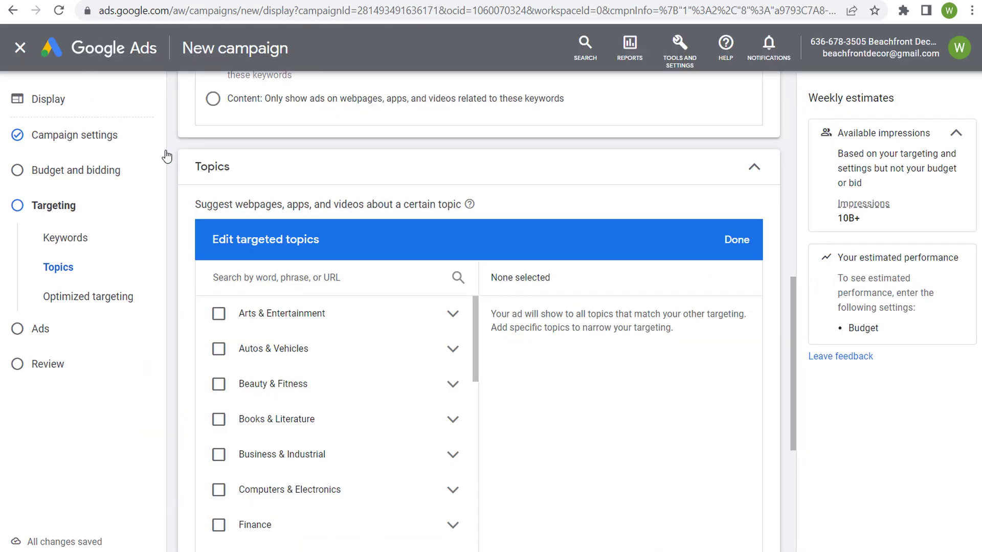
Collapse the Topics section and go back to the Keywords targeting editor
{"action": "left_click", "coordinate": [756, 168]}
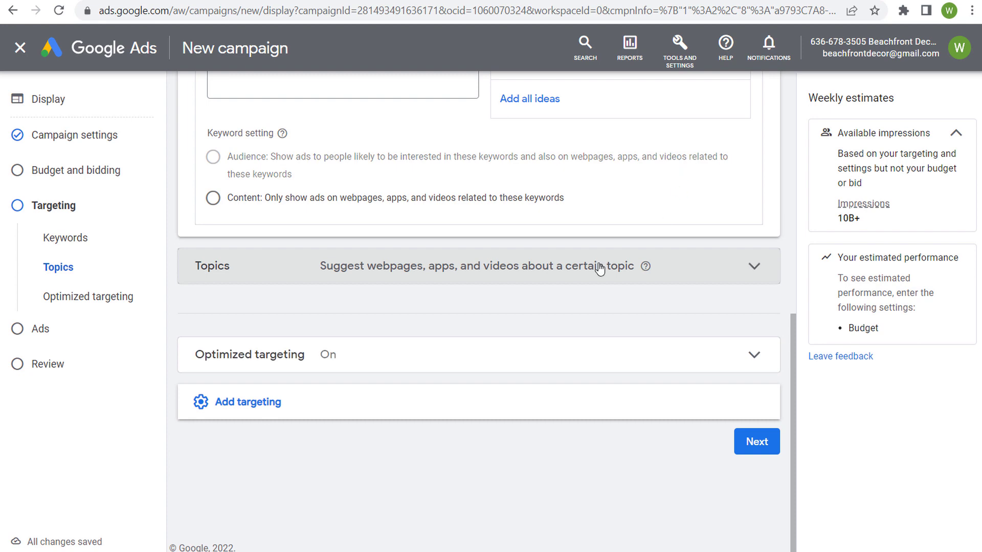
{"action": "scroll", "coordinate": [511, 278], "scroll_direction": "up", "scroll_amount": 3}
{"action": "scroll", "coordinate": [409, 276], "scroll_direction": "up", "scroll_amount": 4}
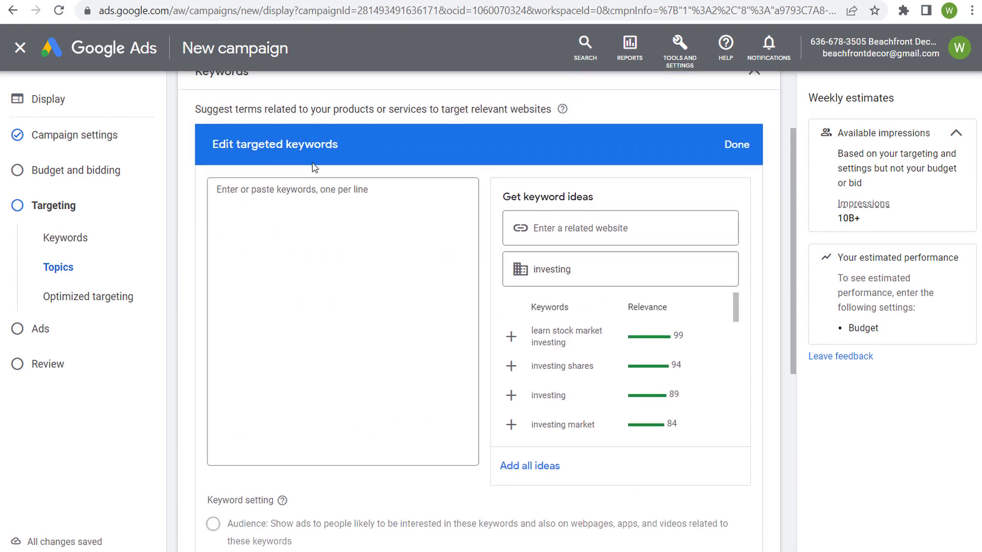
{"action": "scroll", "coordinate": [326, 226], "scroll_direction": "up", "scroll_amount": 1}
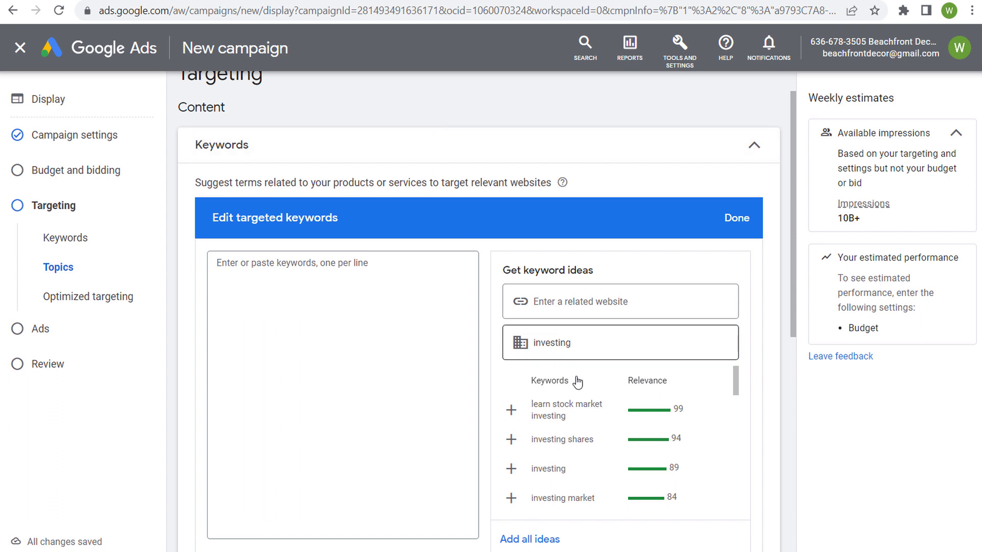
Add the first twelve keyword ideas for "investing", from "learn stock market investing" through "investing money for beginners"
{"action": "left_click", "coordinate": [511, 411]}
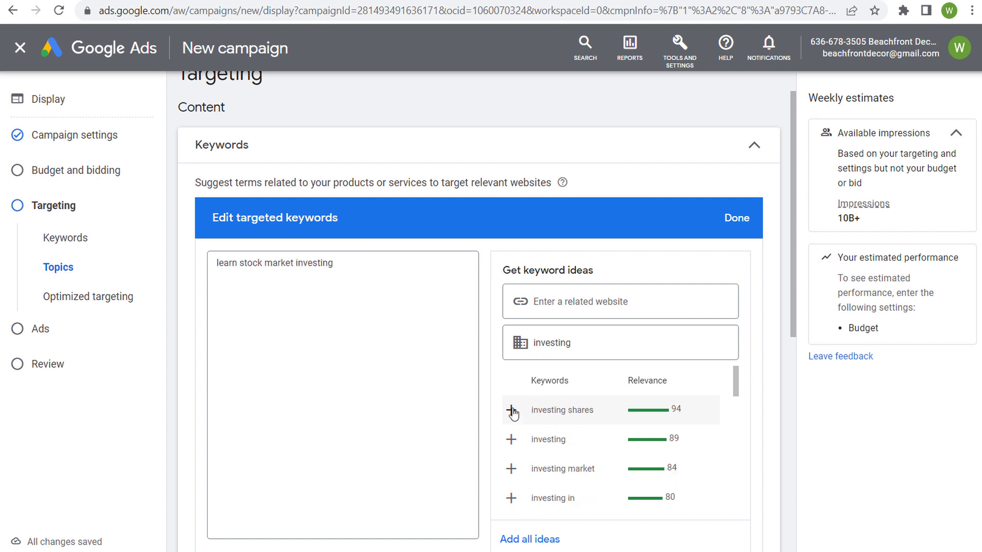
{"action": "left_click", "coordinate": [513, 412]}
{"action": "left_click", "coordinate": [512, 411]}
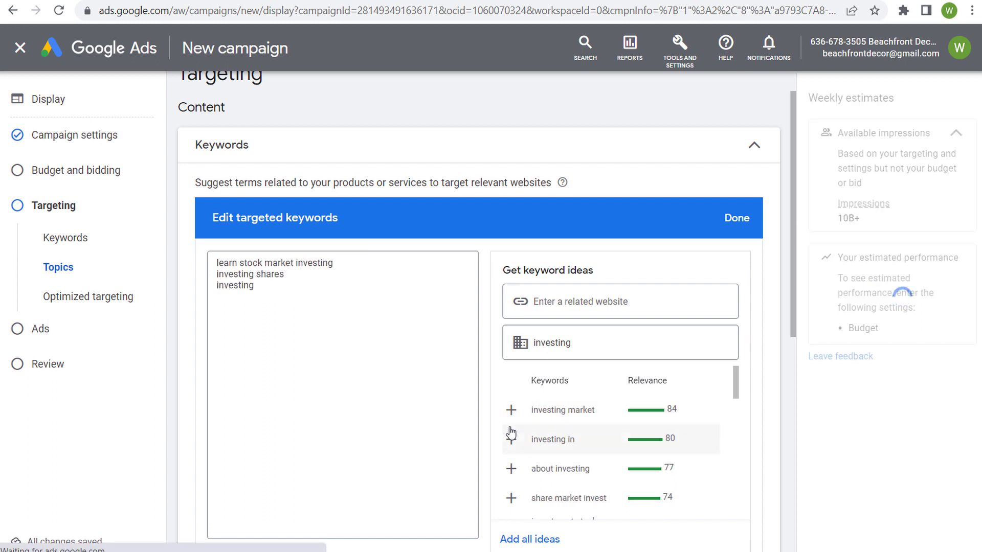
{"action": "left_click", "coordinate": [512, 411]}
{"action": "left_click", "coordinate": [512, 412]}
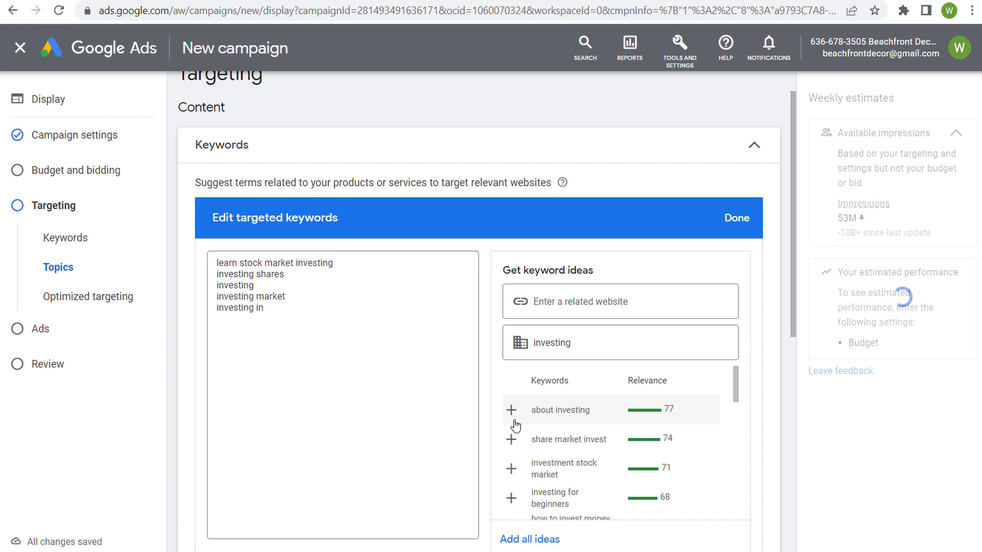
{"action": "left_click", "coordinate": [512, 412]}
{"action": "left_click", "coordinate": [512, 411]}
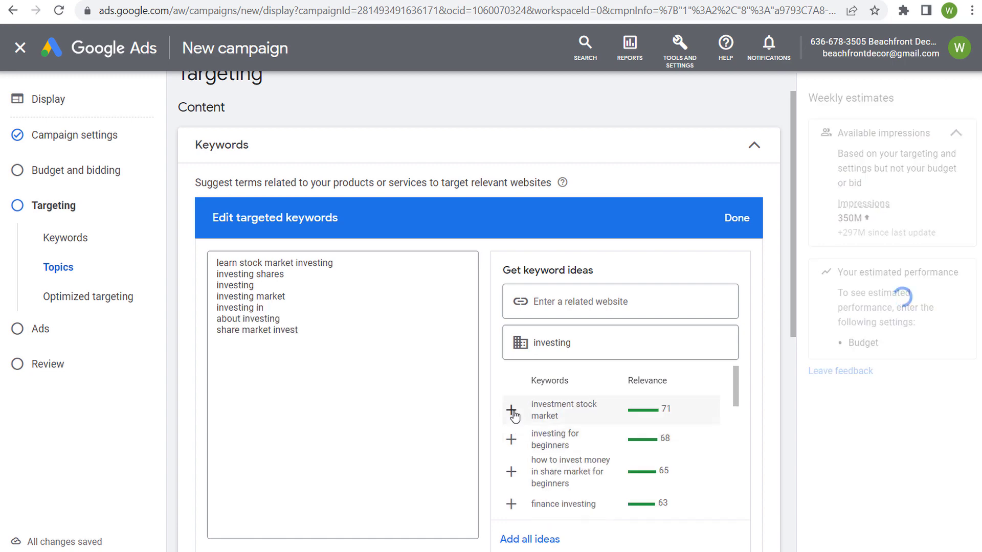
{"action": "left_click", "coordinate": [512, 411]}
{"action": "left_click", "coordinate": [512, 411]}
{"action": "left_click", "coordinate": [512, 411]}
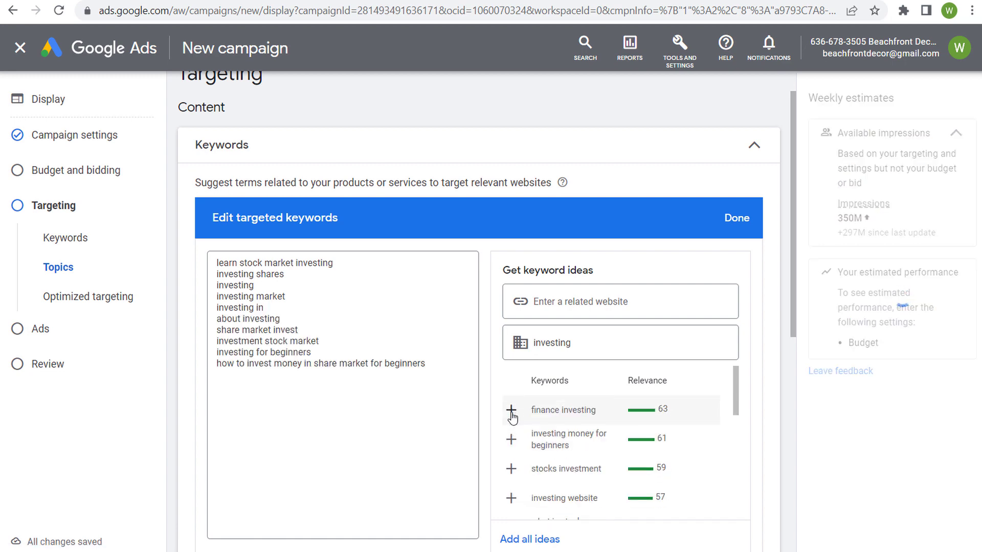
{"action": "left_click", "coordinate": [511, 411]}
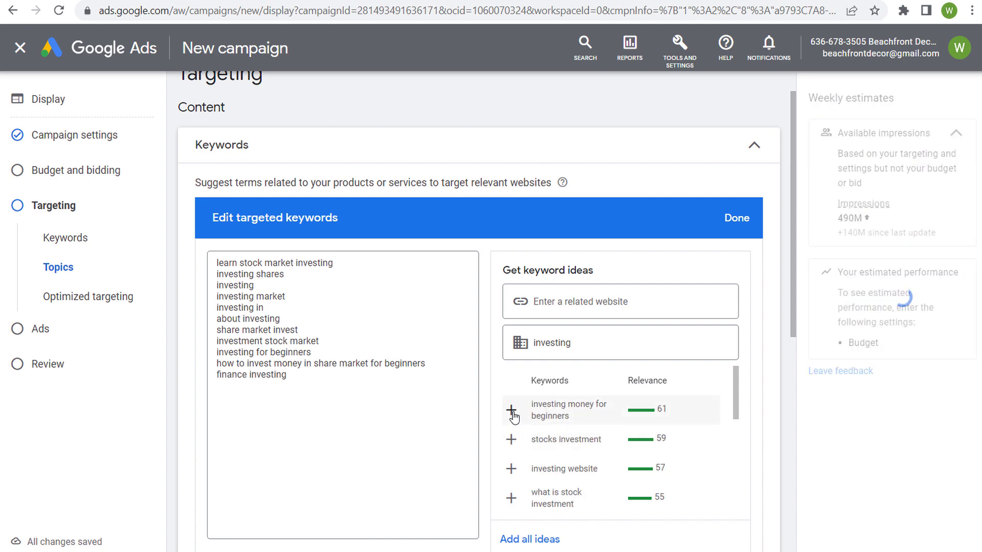
{"action": "left_click", "coordinate": [511, 411]}
Get keyword ideas for "trading" and add ten, from "what is stock trading" through "trade platform", skipping the plain "trading" idea
{"action": "left_click_drag", "start_coordinate": [588, 345], "coordinate": [504, 349]}
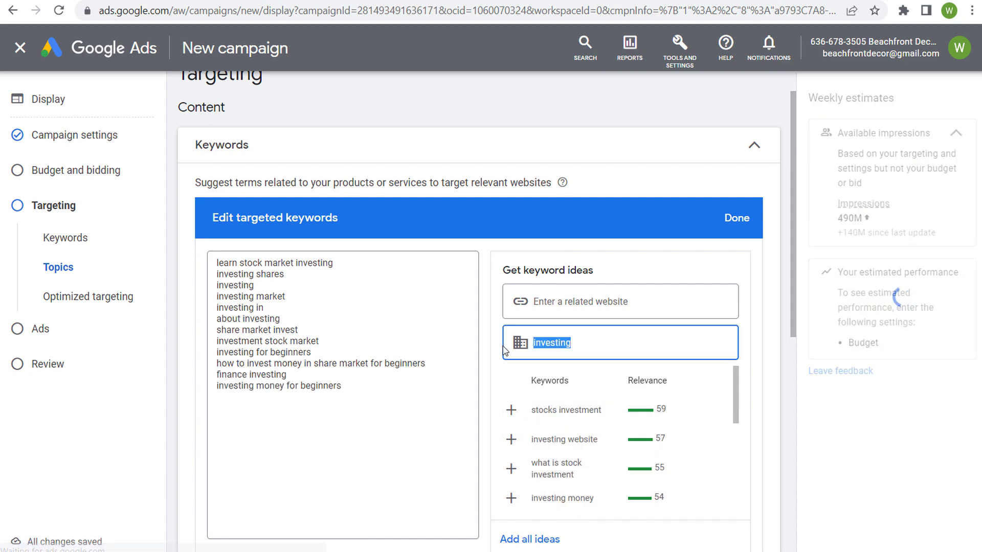
{"action": "type", "text": "trading"}
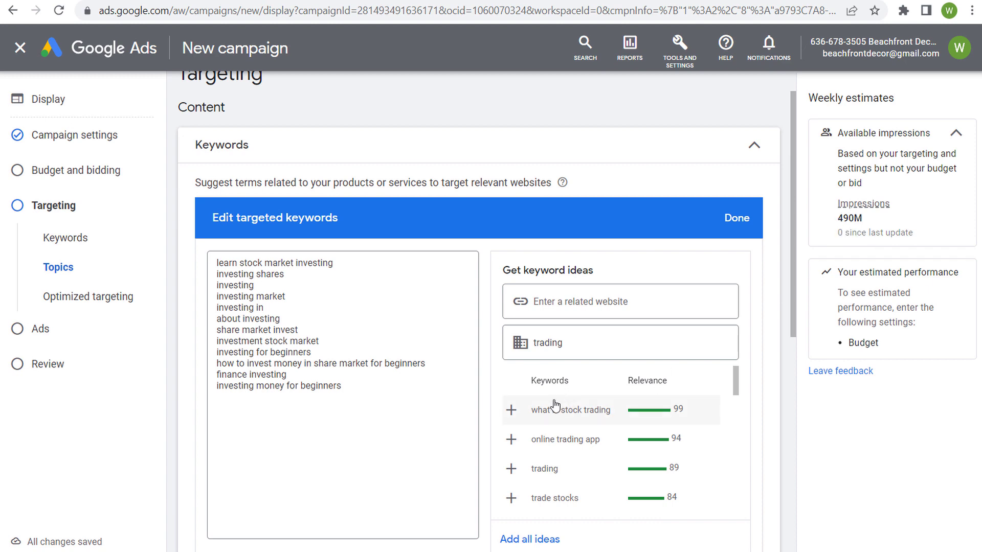
{"action": "left_click", "coordinate": [511, 410]}
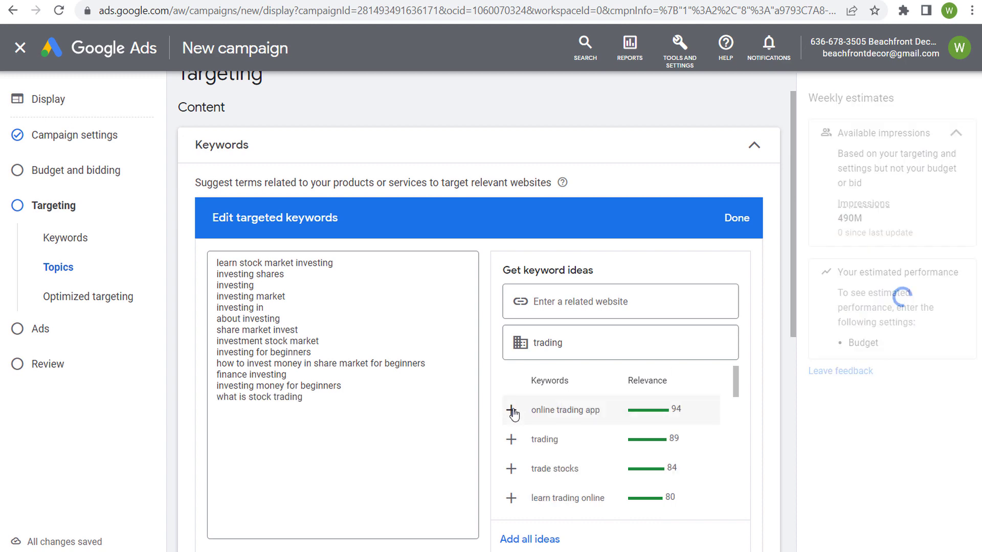
{"action": "left_click", "coordinate": [512, 411]}
{"action": "left_click", "coordinate": [512, 440]}
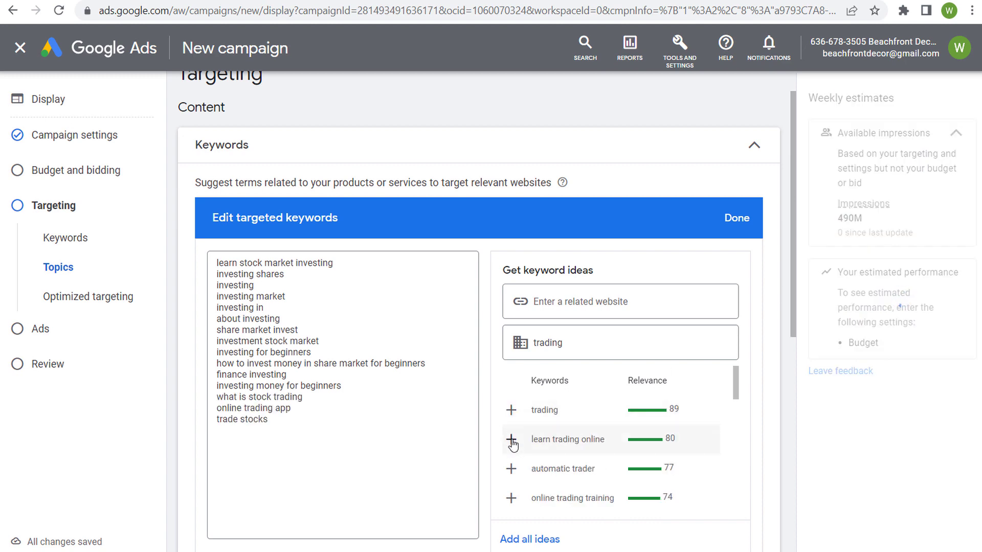
{"action": "left_click", "coordinate": [510, 439]}
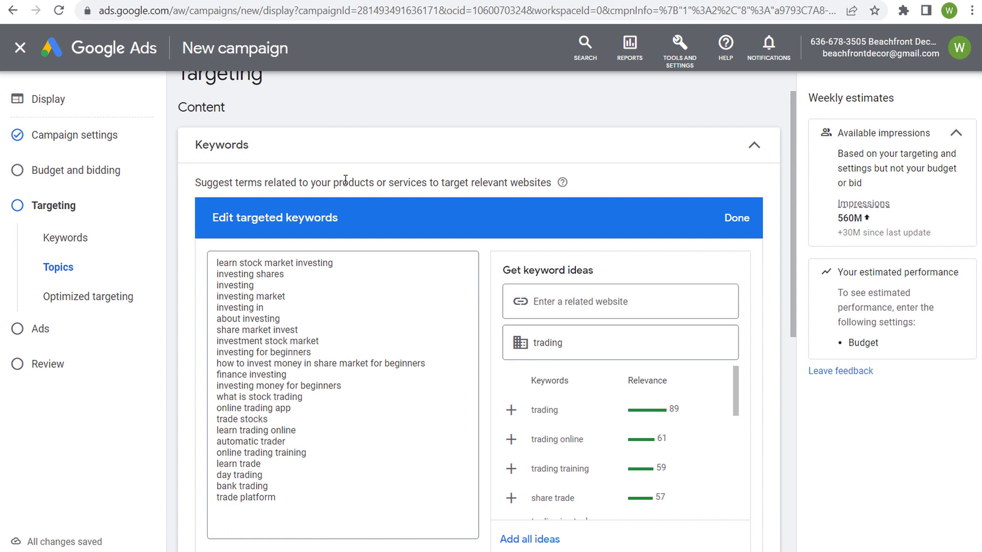
Collapse the Keywords section and open the Topics targeting for editing
{"action": "left_click_drag", "start_coordinate": [232, 108], "coordinate": [184, 105]}
{"action": "left_click", "coordinate": [292, 109]}
{"action": "left_click", "coordinate": [756, 148]}
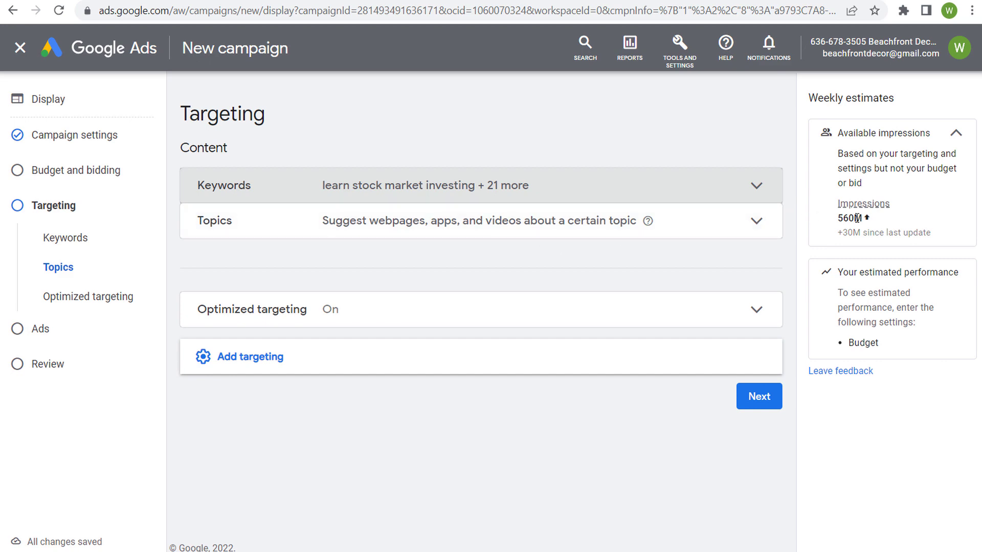
{"action": "left_click", "coordinate": [758, 223]}
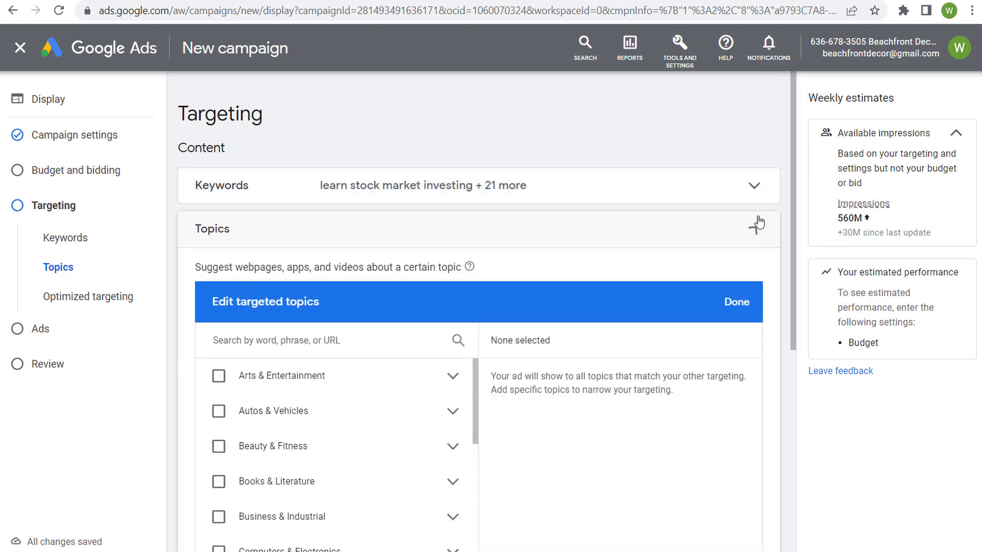
Browse the topic list and select Investing under Finance as a targeted topic
{"action": "scroll", "coordinate": [615, 307], "scroll_direction": "down", "scroll_amount": 2}
{"action": "scroll", "coordinate": [598, 363], "scroll_direction": "down", "scroll_amount": 2}
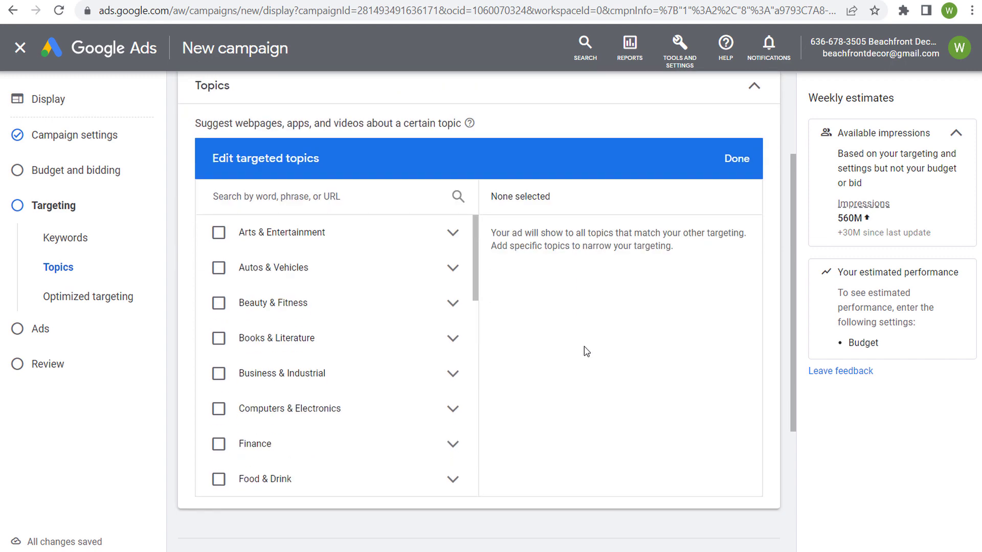
{"action": "scroll", "coordinate": [317, 276], "scroll_direction": "down", "scroll_amount": 3}
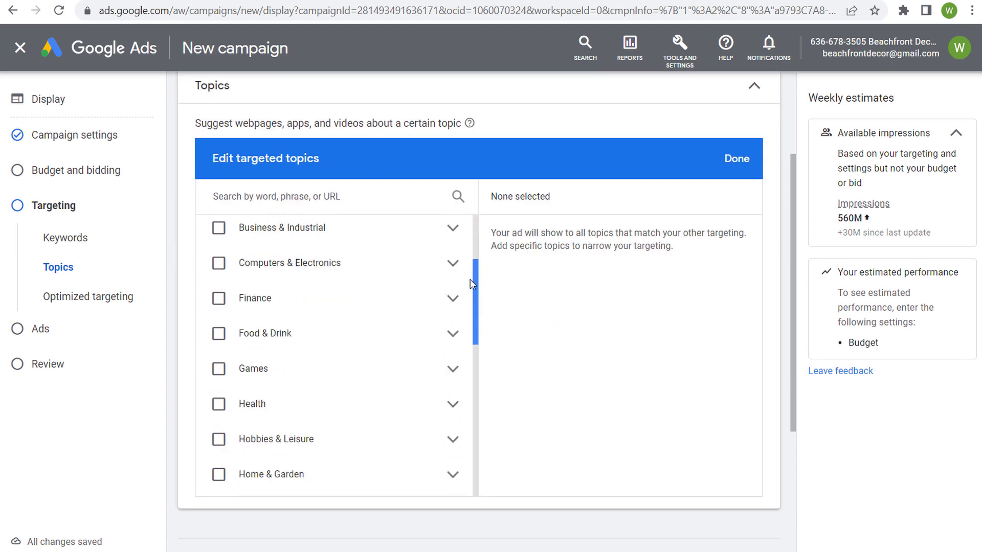
{"action": "left_click_drag", "start_coordinate": [473, 286], "coordinate": [468, 236]}
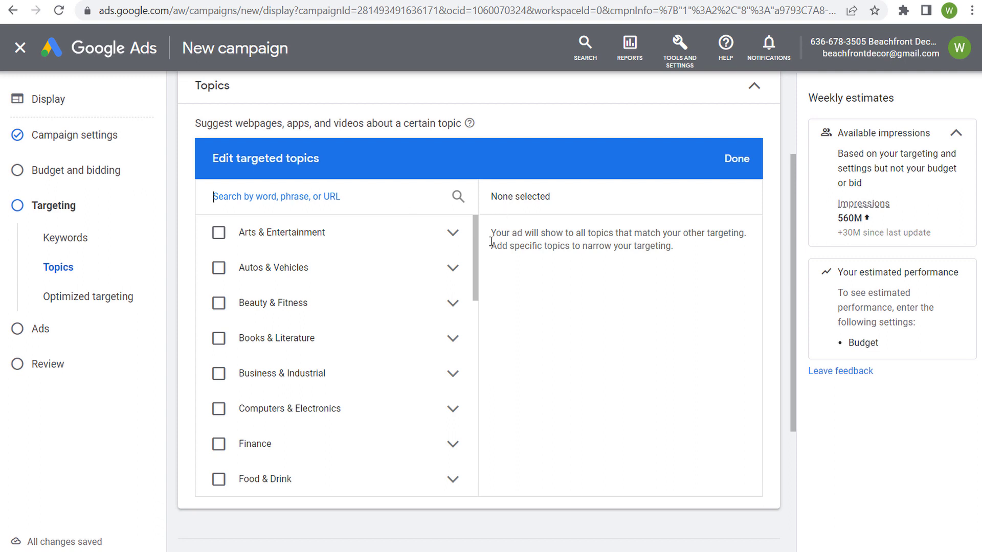
{"action": "left_click_drag", "start_coordinate": [474, 244], "coordinate": [466, 294]}
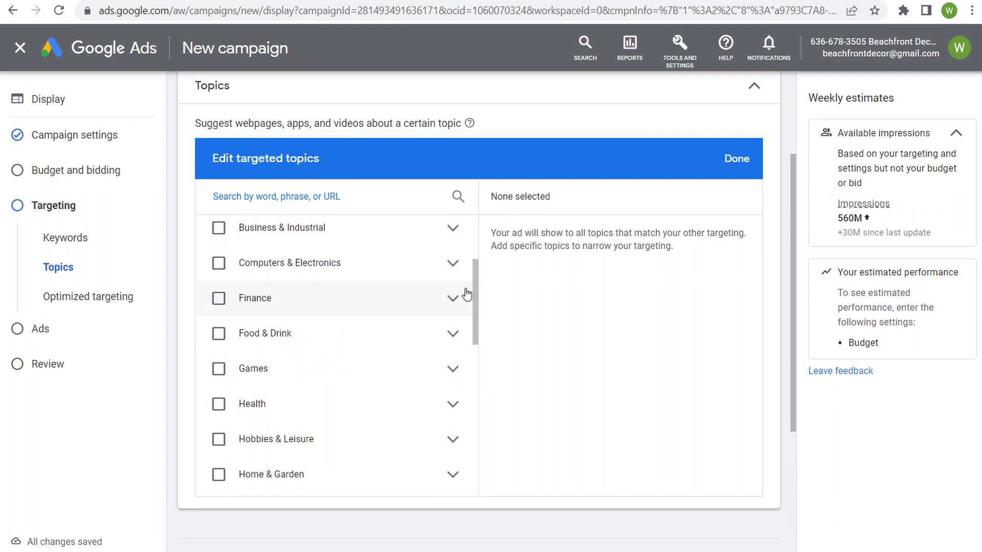
{"action": "left_click", "coordinate": [451, 299]}
{"action": "scroll", "coordinate": [432, 358], "scroll_direction": "down", "scroll_amount": 1}
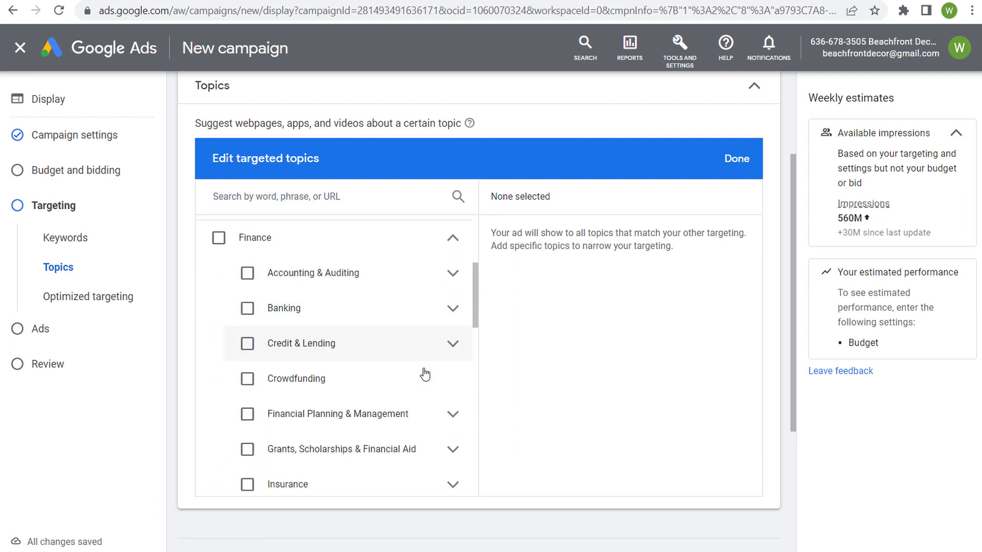
{"action": "scroll", "coordinate": [424, 374], "scroll_direction": "down", "scroll_amount": 2}
{"action": "left_click", "coordinate": [247, 435]}
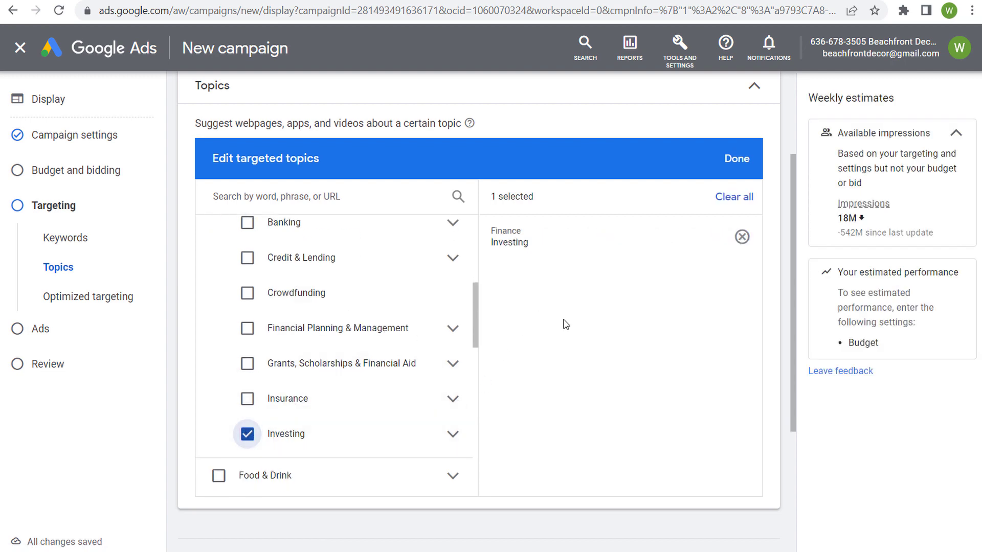
Check the change in available weekly impressions against the combined keyword and topic targeting
{"action": "scroll", "coordinate": [565, 324], "scroll_direction": "up", "scroll_amount": 1}
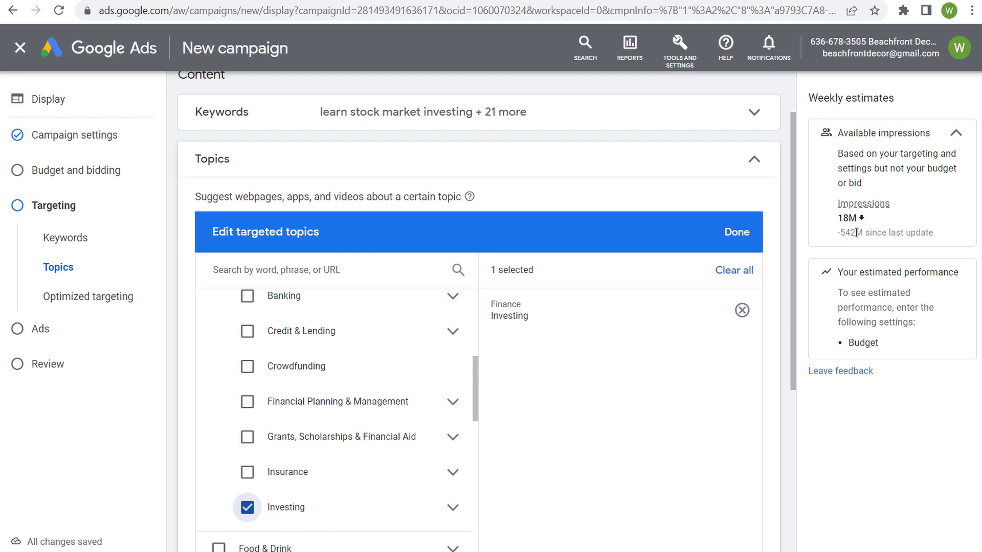
{"action": "left_click_drag", "start_coordinate": [859, 232], "coordinate": [840, 233]}
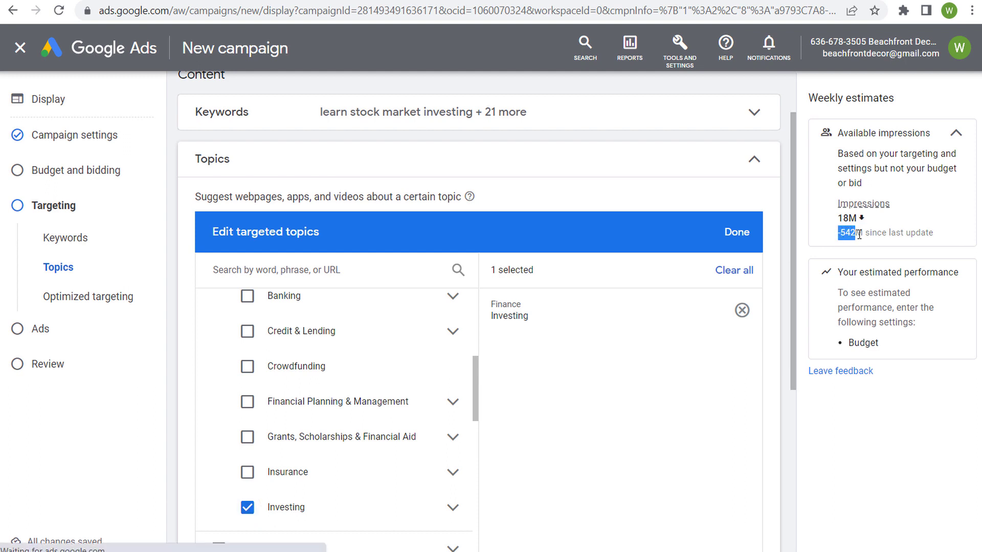
{"action": "left_click", "coordinate": [838, 236]}
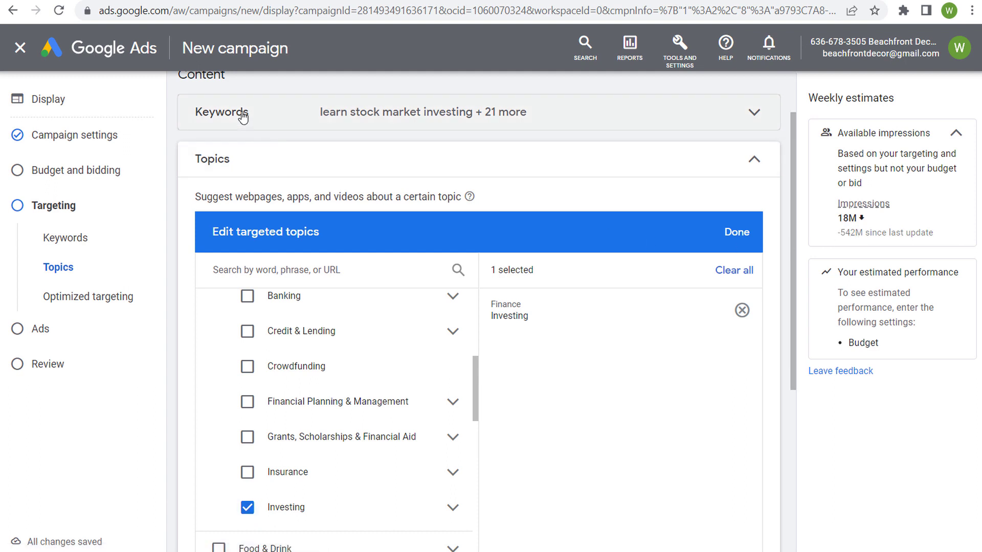
Add Placements targeting to the campaign and open it for editing
{"action": "scroll", "coordinate": [338, 446], "scroll_direction": "down", "scroll_amount": 4}
{"action": "scroll", "coordinate": [338, 446], "scroll_direction": "down", "scroll_amount": 2}
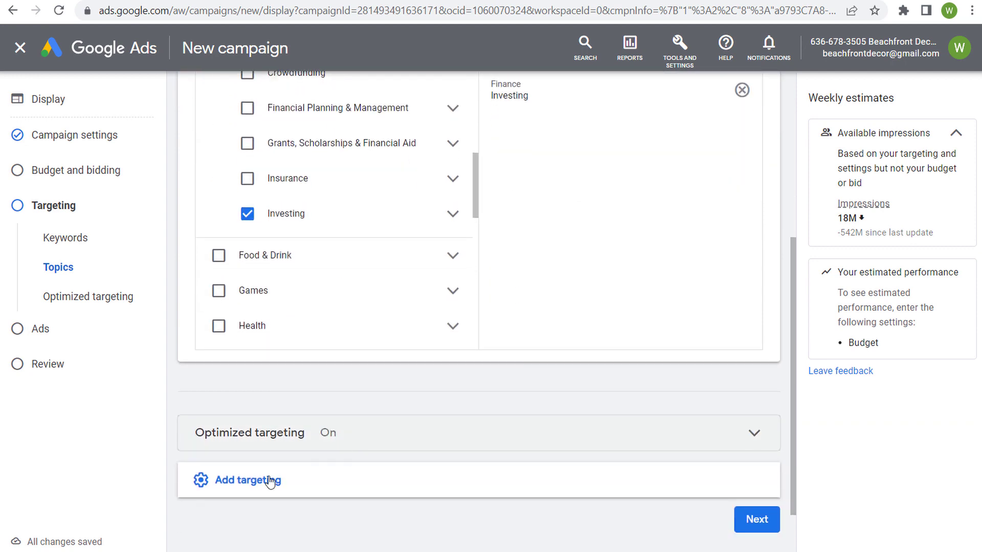
{"action": "left_click", "coordinate": [247, 480]}
{"action": "scroll", "coordinate": [266, 460], "scroll_direction": "down", "scroll_amount": 3}
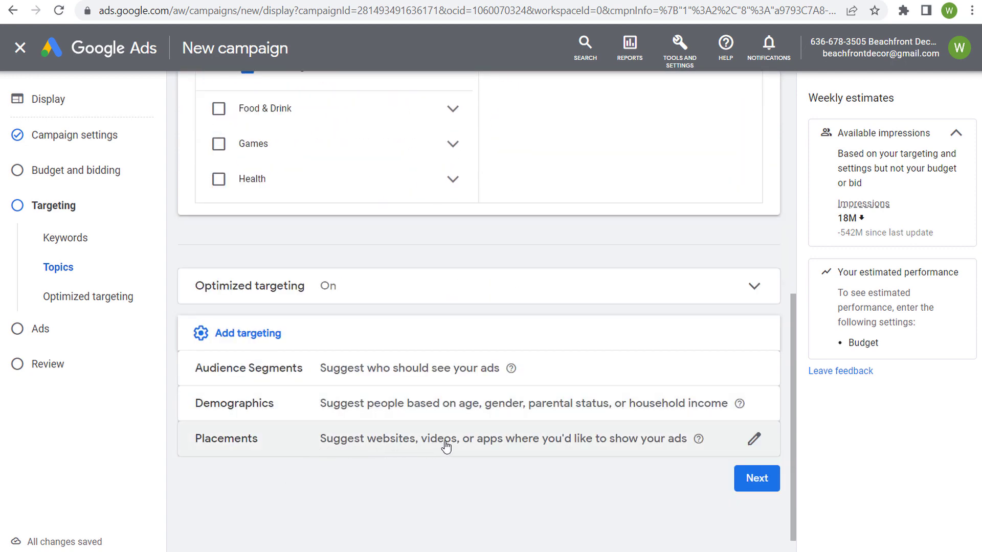
{"action": "left_click", "coordinate": [588, 436]}
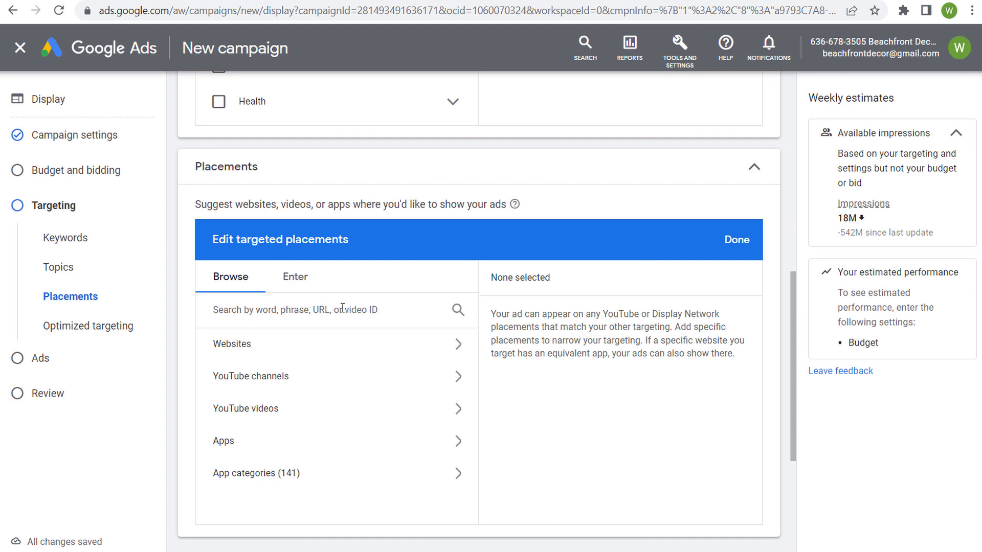
Remove all targeted keywords from the campaign, save the empty list and collapse the Keywords section
{"action": "scroll", "coordinate": [562, 324], "scroll_direction": "up", "scroll_amount": 10}
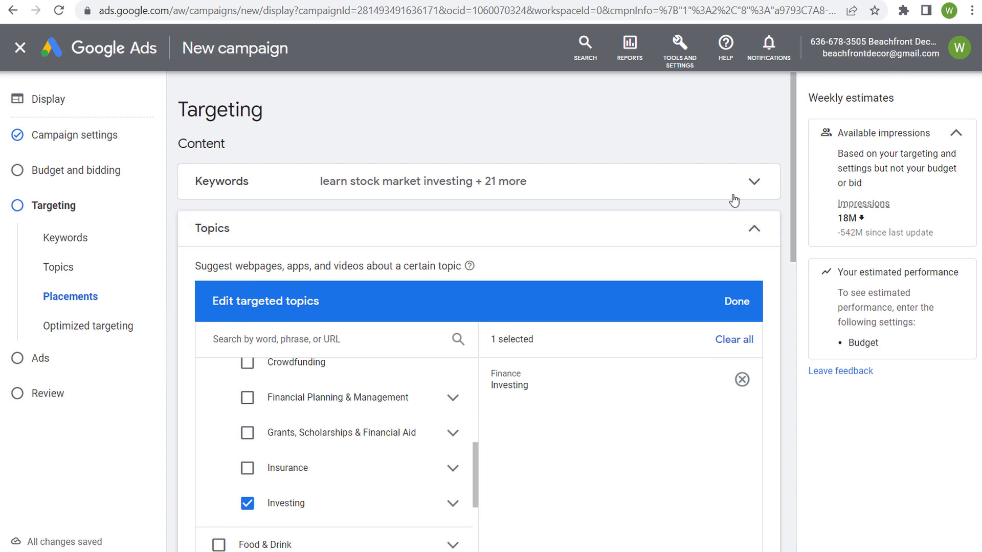
{"action": "left_click", "coordinate": [754, 182]}
{"action": "scroll", "coordinate": [434, 383], "scroll_direction": "down", "scroll_amount": 2}
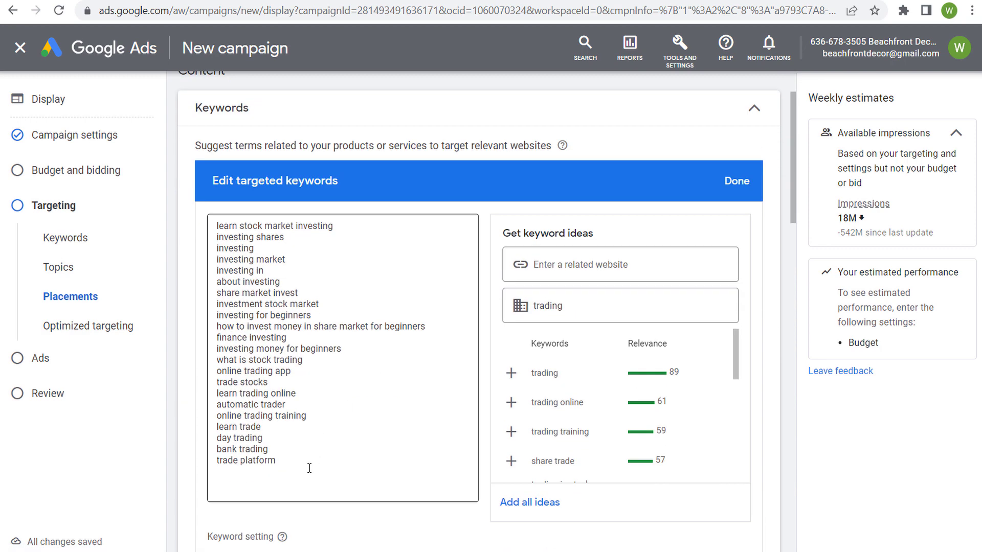
{"action": "left_click_drag", "start_coordinate": [307, 465], "coordinate": [139, 218]}
{"action": "key", "text": "BackSpace"}
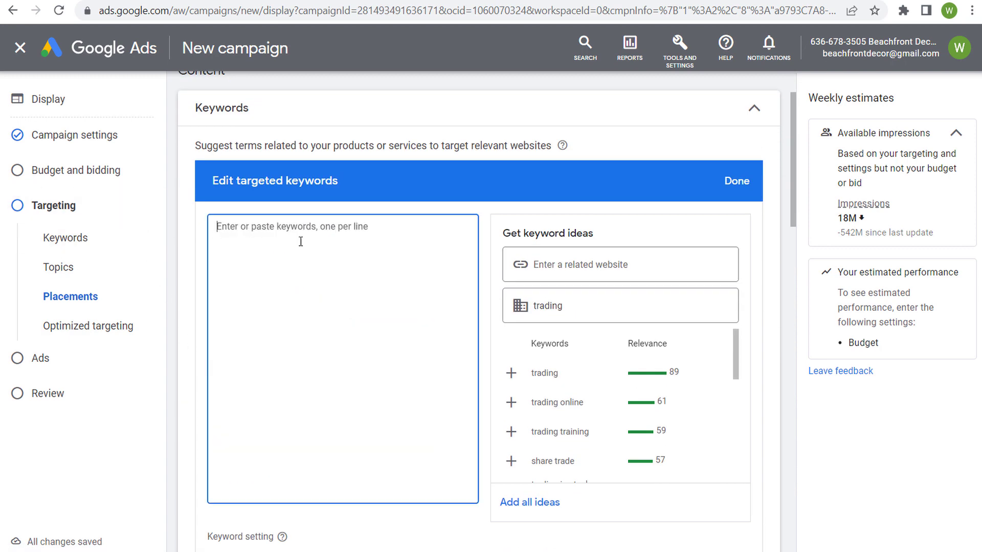
{"action": "left_click", "coordinate": [742, 184]}
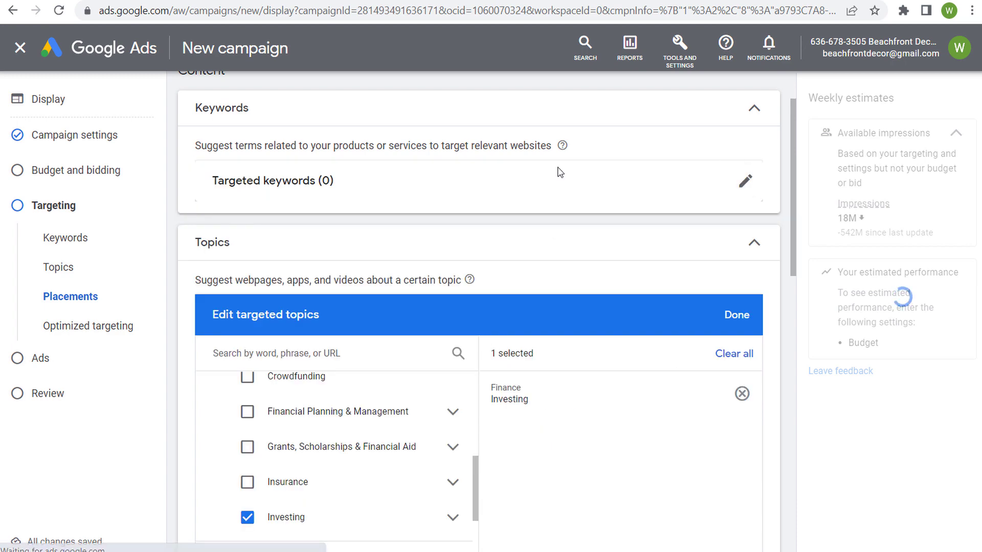
{"action": "left_click", "coordinate": [762, 115]}
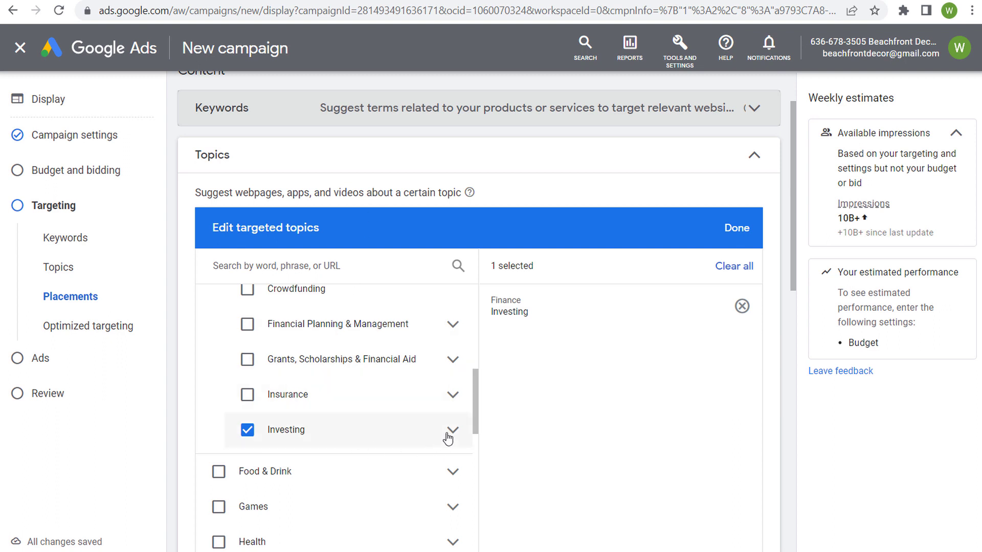
Clear the selected Investing topic, save the empty topic targeting and collapse the Topics section
{"action": "left_click", "coordinate": [731, 268]}
{"action": "left_click", "coordinate": [731, 231]}
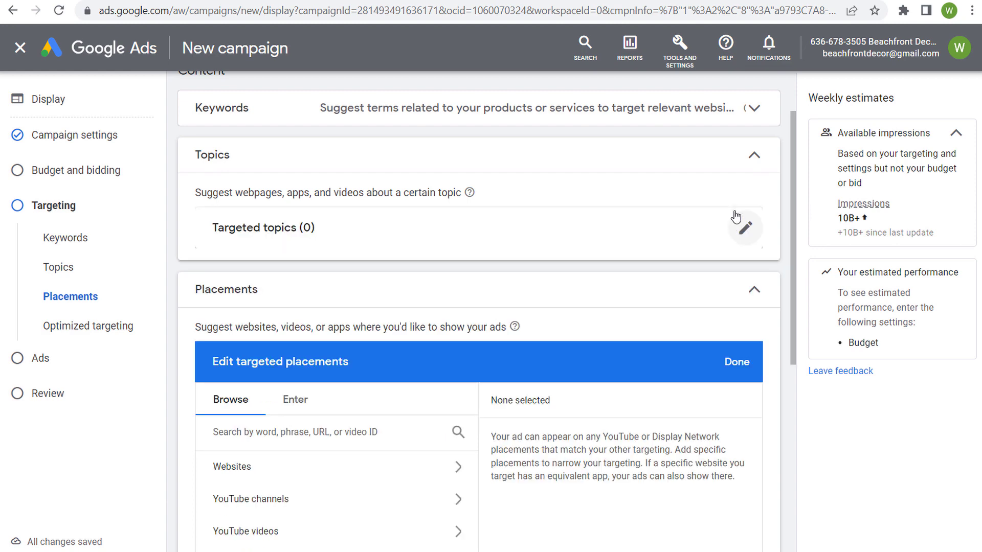
{"action": "left_click", "coordinate": [753, 156]}
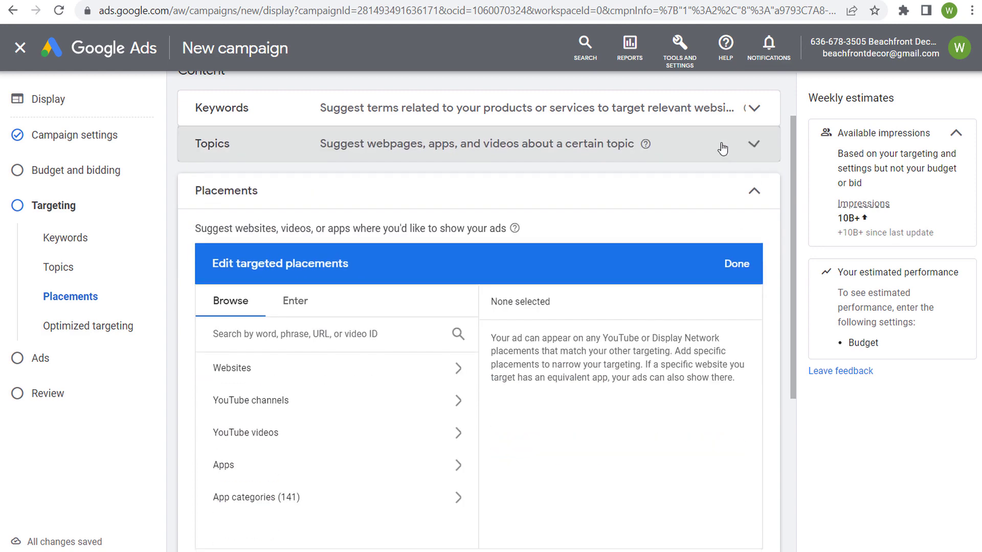
Search the available placements for "investing"
{"action": "scroll", "coordinate": [409, 307], "scroll_direction": "down", "scroll_amount": 1}
{"action": "left_click", "coordinate": [248, 261]}
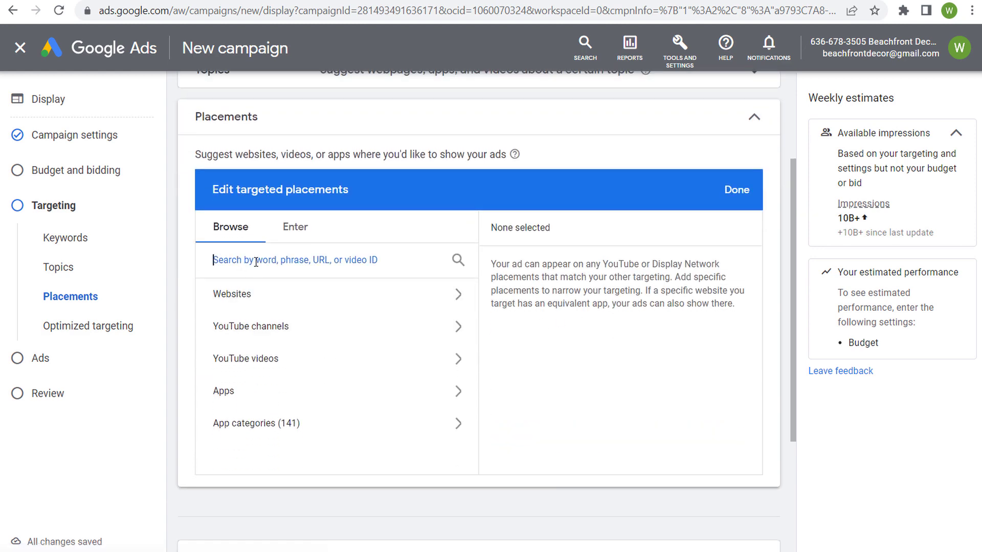
{"action": "type", "text": "investing"}
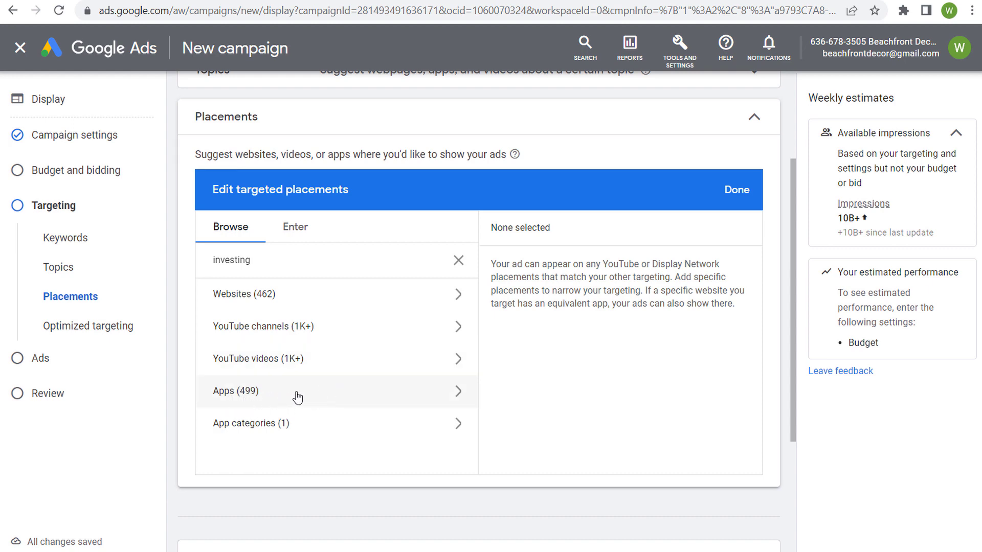
Try targeting the Business & Investing app category under Apple App Store, Magazines & Newspapers, and check the weekly estimates
{"action": "left_click", "coordinate": [458, 426]}
{"action": "left_click", "coordinate": [445, 331]}
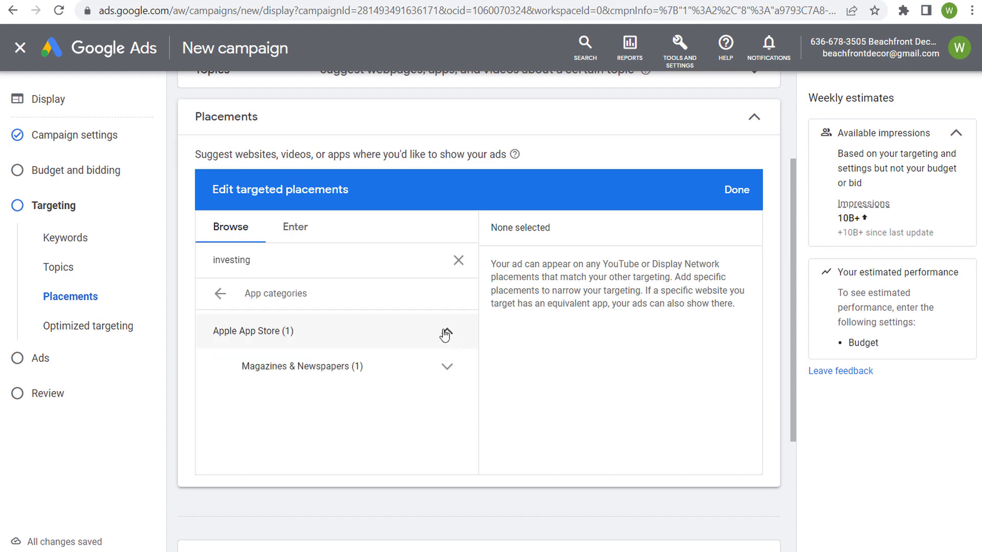
{"action": "left_click", "coordinate": [448, 368]}
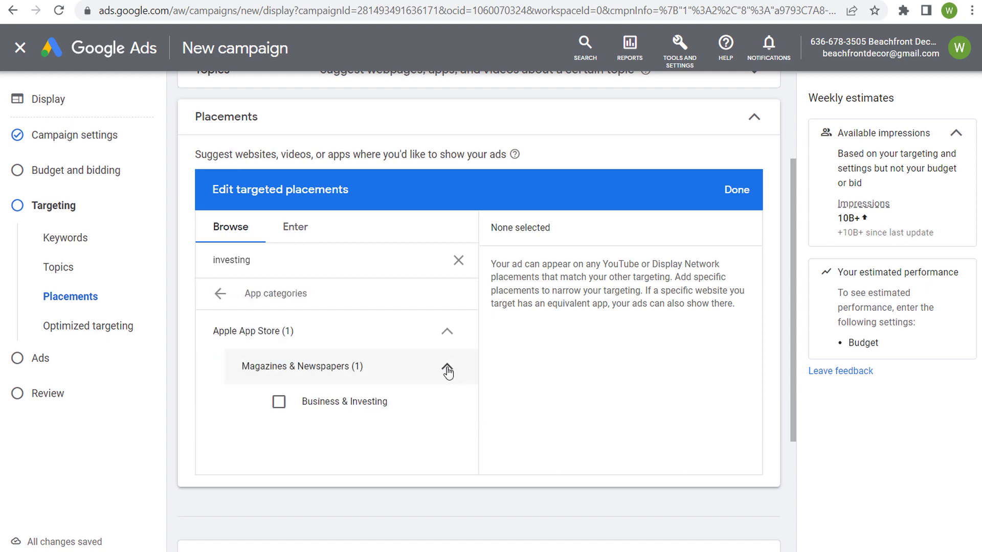
{"action": "left_click", "coordinate": [278, 405]}
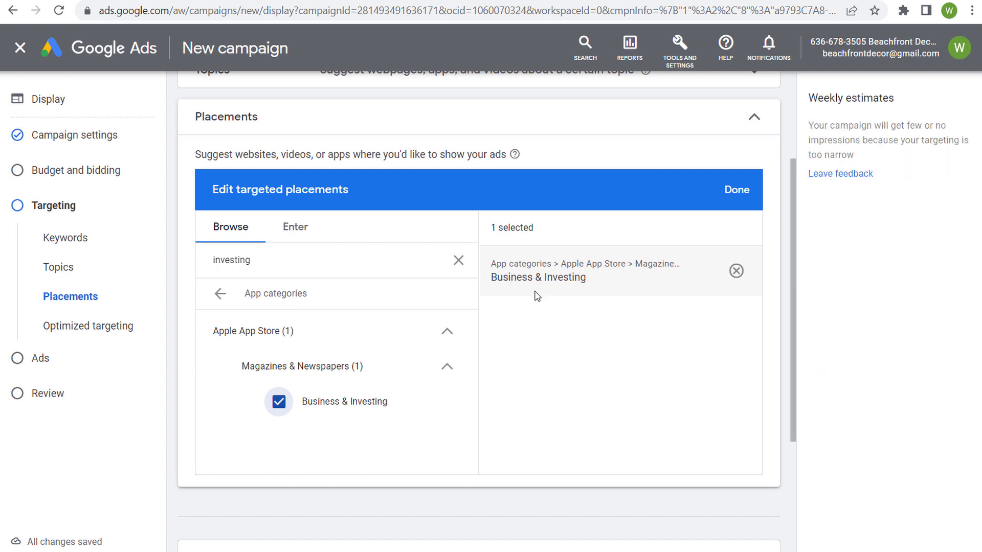
{"action": "left_click_drag", "start_coordinate": [819, 125], "coordinate": [920, 128]}
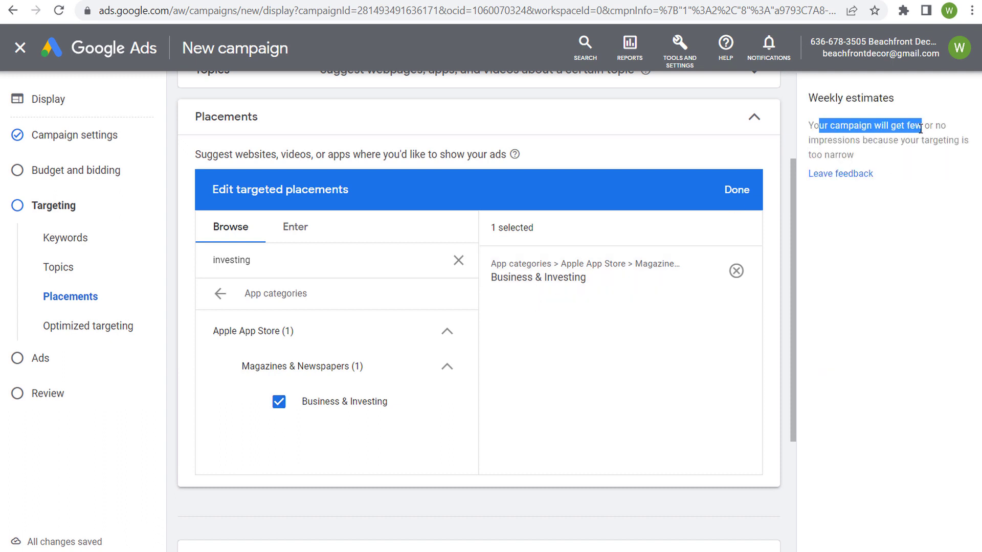
{"action": "left_click", "coordinate": [928, 138]}
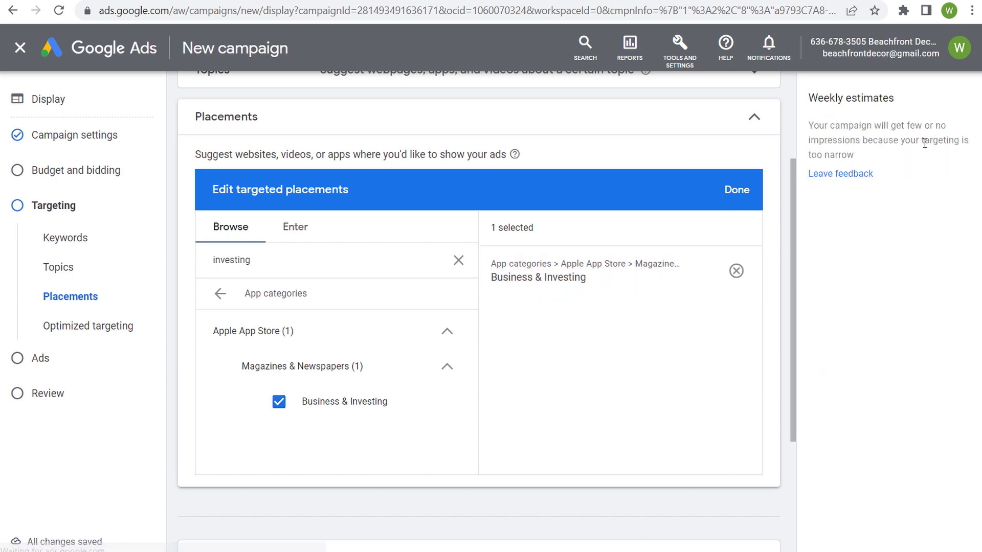
Deselect the Business & Investing app category and return to the list of placement types
{"action": "left_click", "coordinate": [278, 402]}
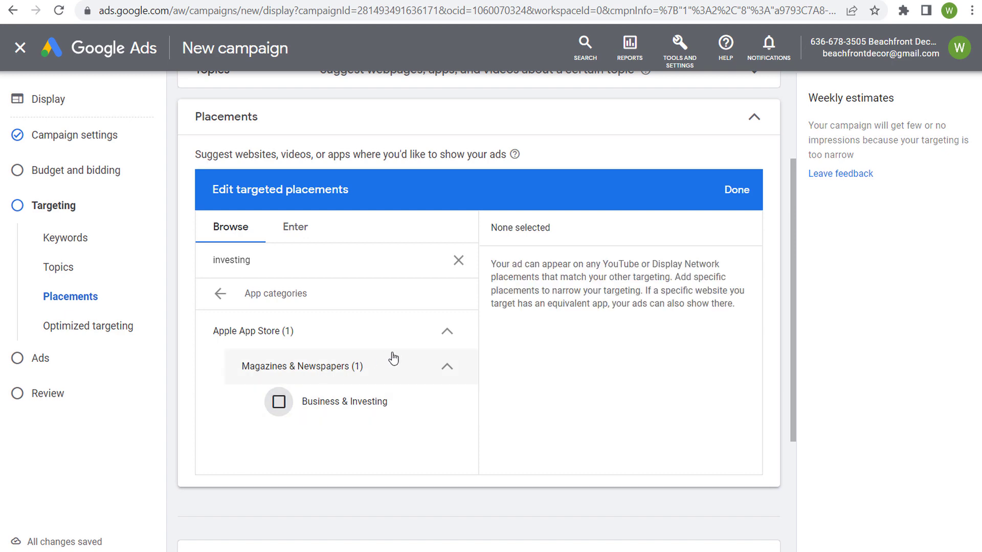
{"action": "left_click", "coordinate": [447, 332]}
{"action": "left_click", "coordinate": [220, 296]}
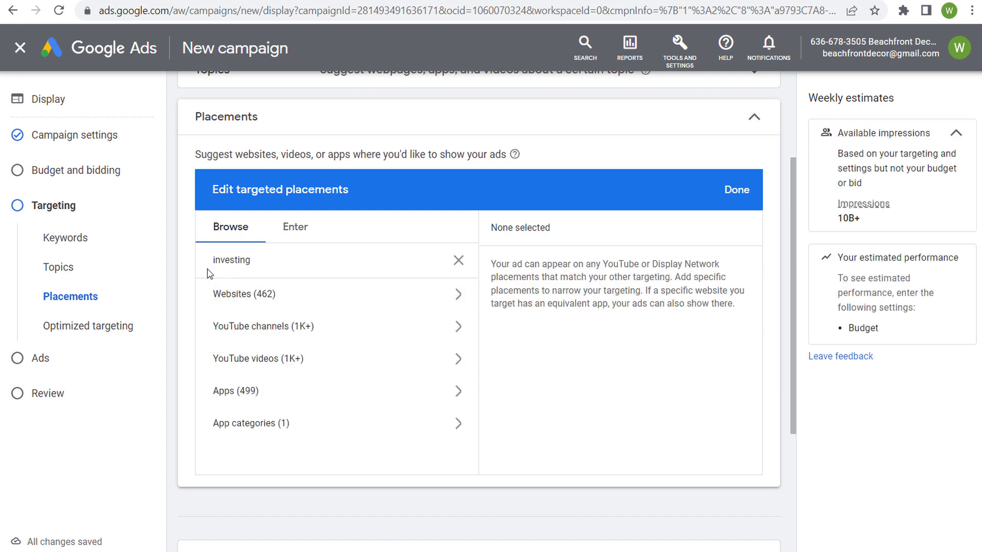
Select the website placements investing.com, marketbeat.com Site-Wide and tradinghours.com Stock Exchange Tools
{"action": "left_click", "coordinate": [307, 299]}
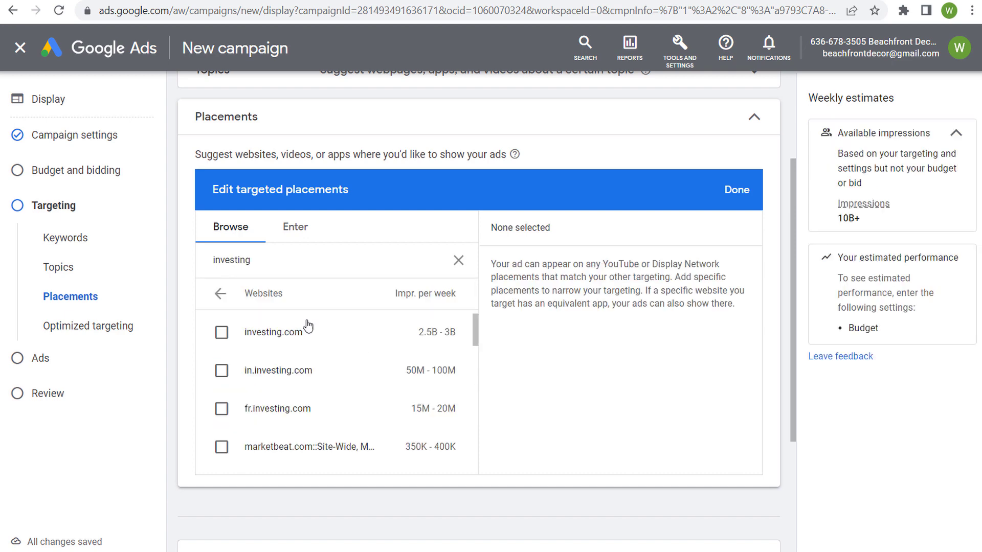
{"action": "left_click", "coordinate": [265, 335]}
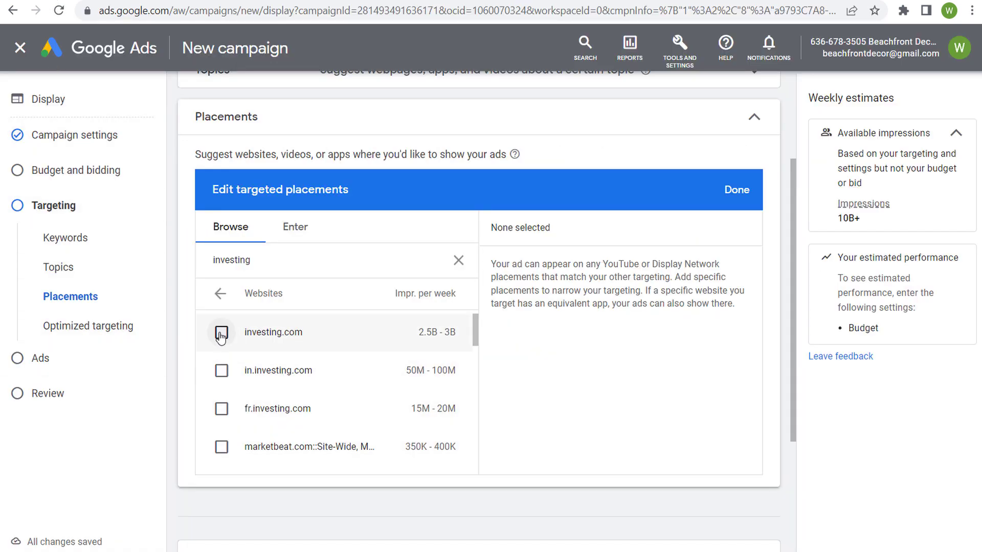
{"action": "left_click", "coordinate": [221, 334]}
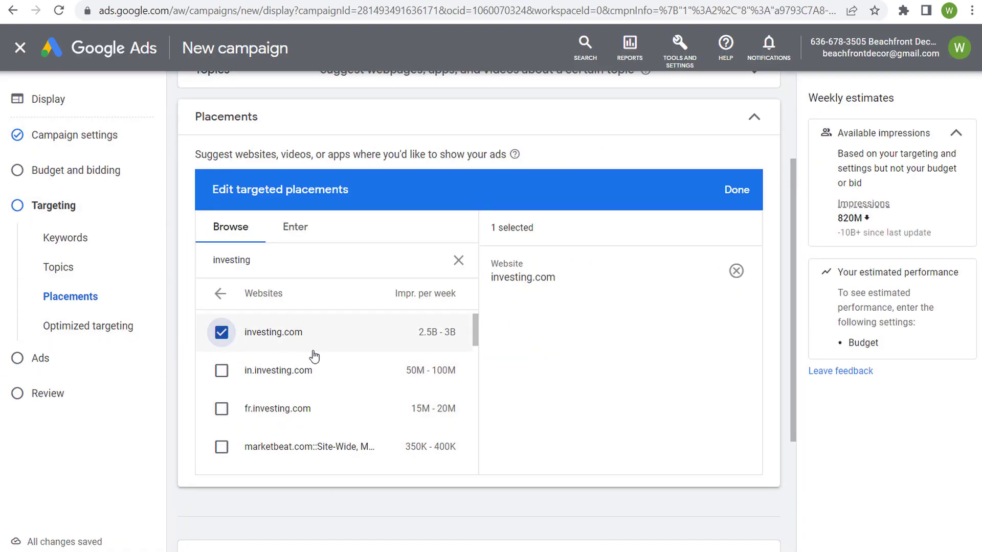
{"action": "scroll", "coordinate": [313, 357], "scroll_direction": "down", "scroll_amount": 2}
{"action": "left_click", "coordinate": [220, 376]}
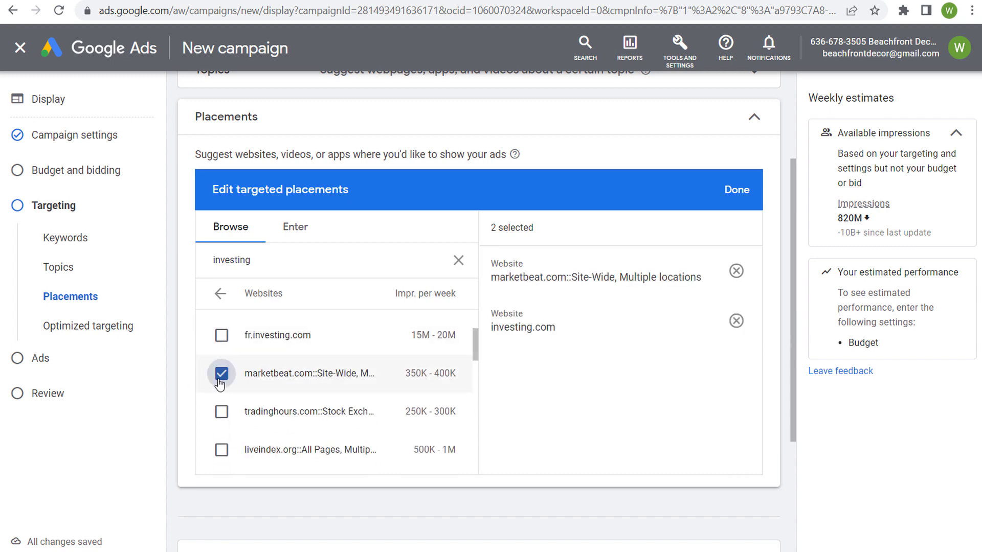
{"action": "left_click", "coordinate": [221, 411]}
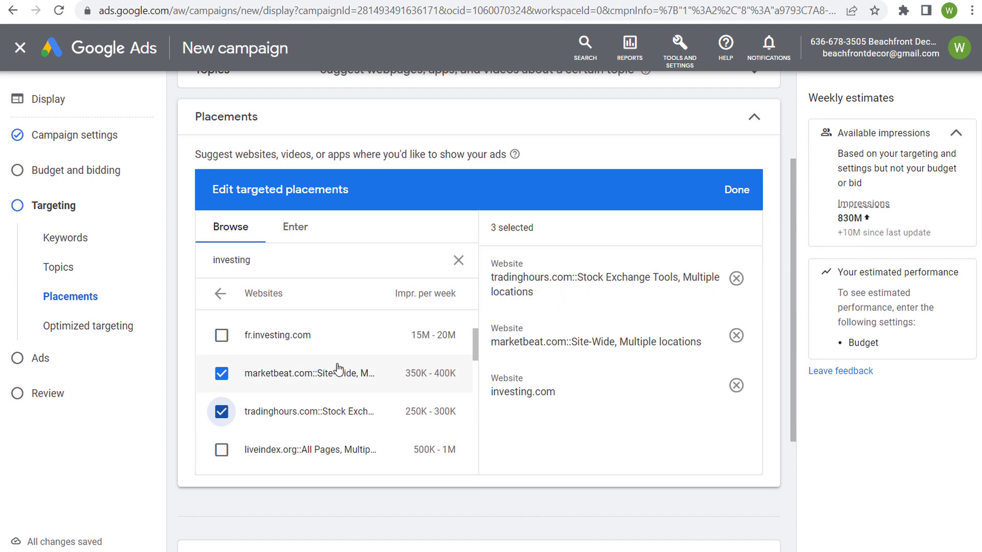
Add the liveindex.org All Pages, sgxnifty.org All Pages and dowfutures.org Homepage websites to the targeted placements
{"action": "scroll", "coordinate": [313, 378], "scroll_direction": "down", "scroll_amount": 3}
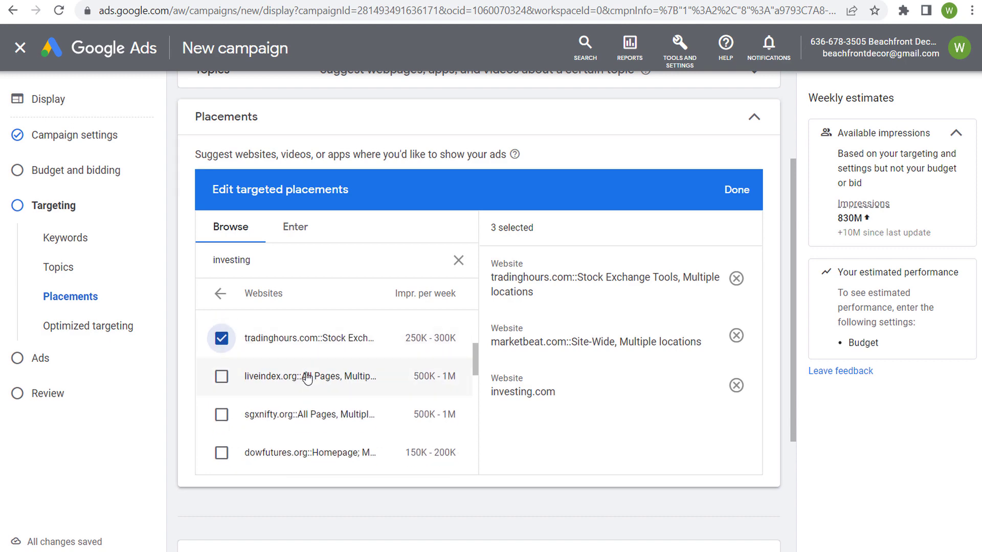
{"action": "left_click", "coordinate": [222, 378]}
{"action": "left_click", "coordinate": [222, 417]}
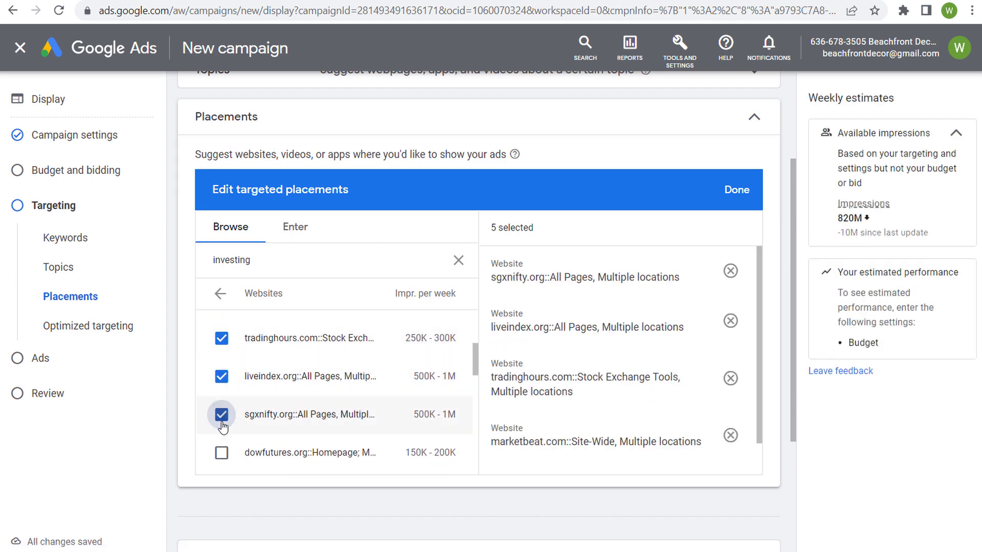
{"action": "left_click", "coordinate": [221, 453]}
Add the csimarket.com financial news and investegate.co.uk Business & Finance articles websites to the targeted placements
{"action": "scroll", "coordinate": [339, 281], "scroll_direction": "up", "scroll_amount": 3}
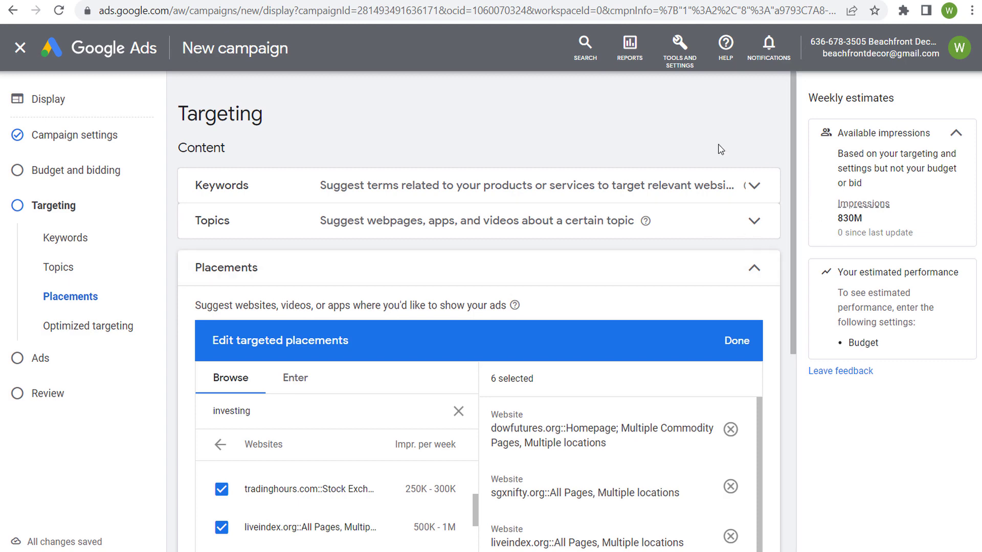
{"action": "scroll", "coordinate": [526, 200], "scroll_direction": "down", "scroll_amount": 4}
{"action": "scroll", "coordinate": [321, 320], "scroll_direction": "down", "scroll_amount": 1}
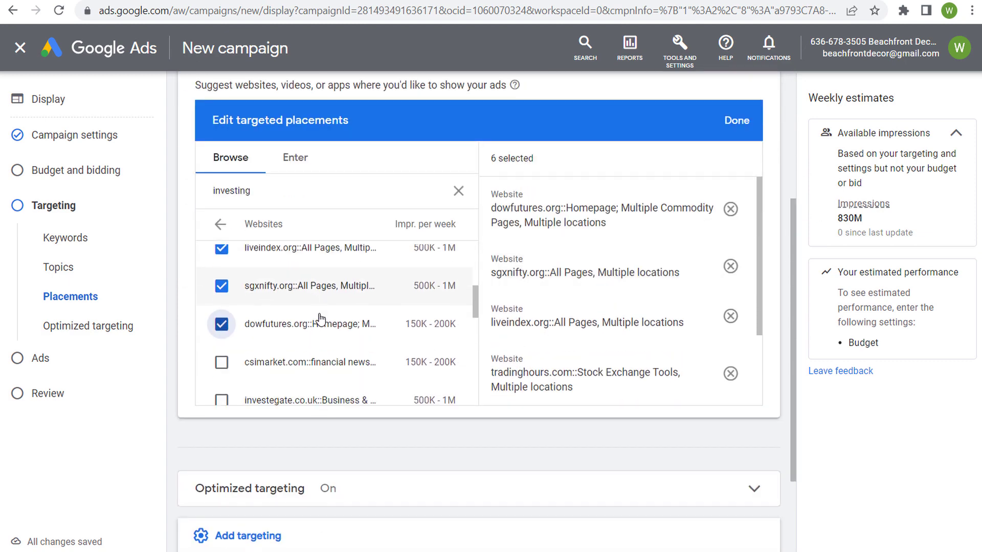
{"action": "scroll", "coordinate": [321, 319], "scroll_direction": "down", "scroll_amount": 2}
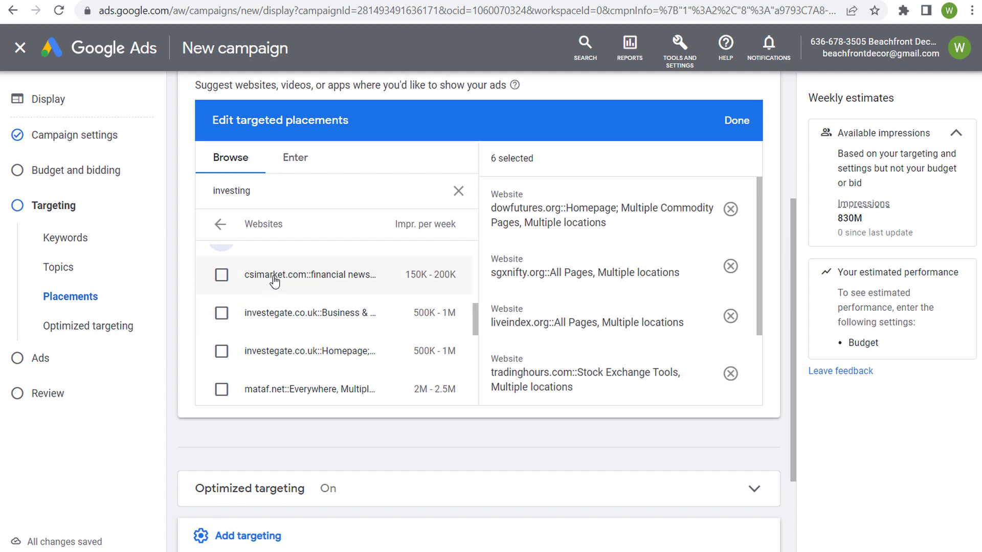
{"action": "left_click", "coordinate": [222, 276]}
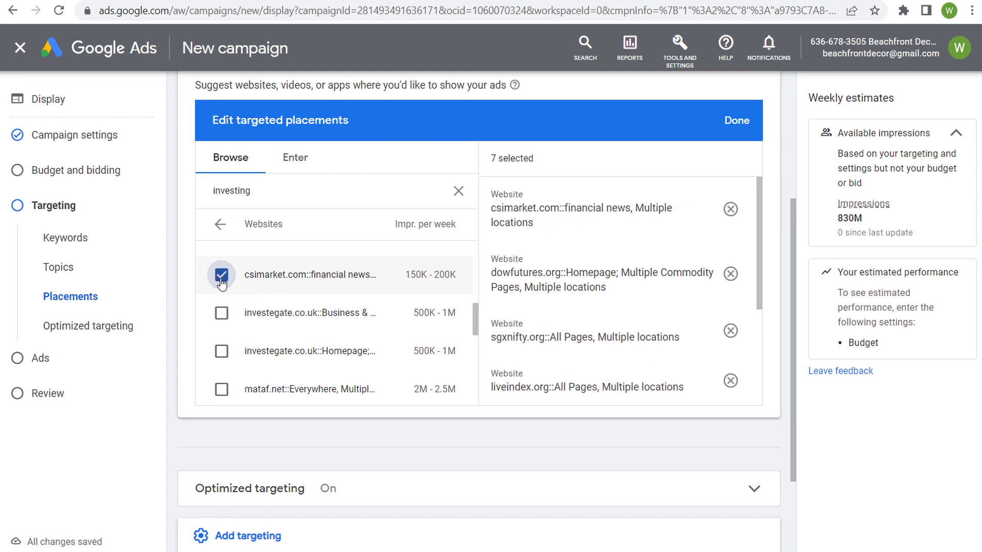
{"action": "left_click", "coordinate": [222, 312]}
Add both chartink.com placements and investedwallet.com to the targeted websites, and load more website results
{"action": "scroll", "coordinate": [346, 292], "scroll_direction": "down", "scroll_amount": 3}
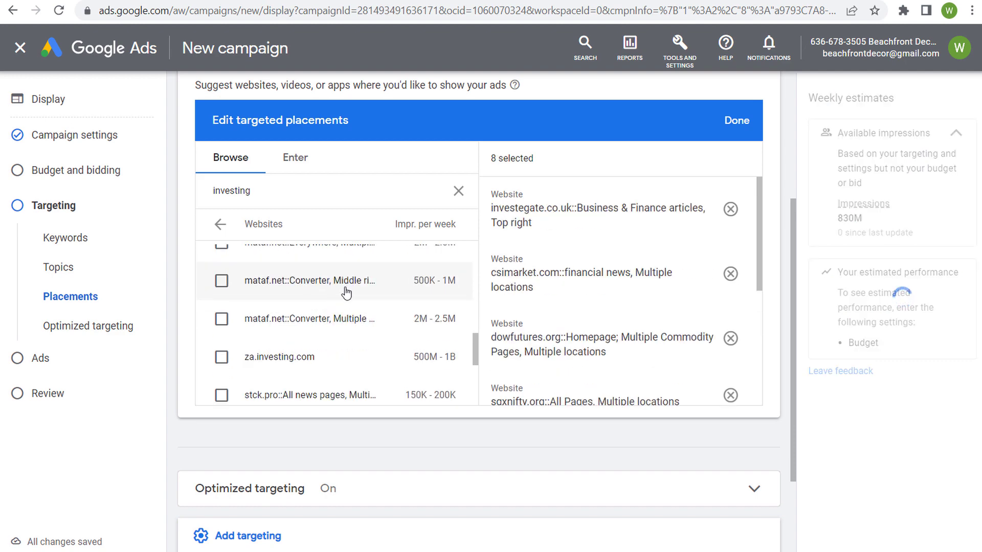
{"action": "scroll", "coordinate": [323, 301], "scroll_direction": "down", "scroll_amount": 2}
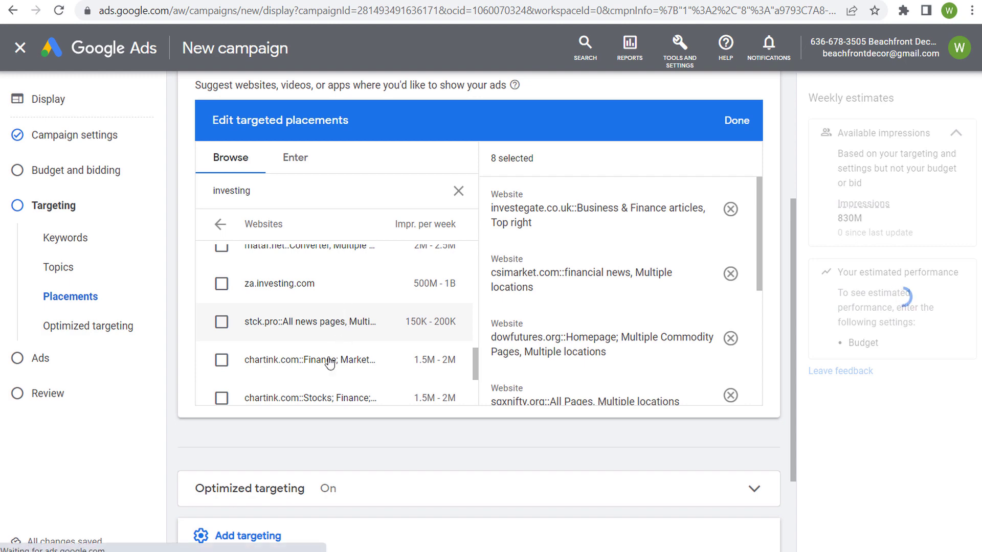
{"action": "left_click", "coordinate": [221, 360]}
{"action": "scroll", "coordinate": [317, 364], "scroll_direction": "down", "scroll_amount": 2}
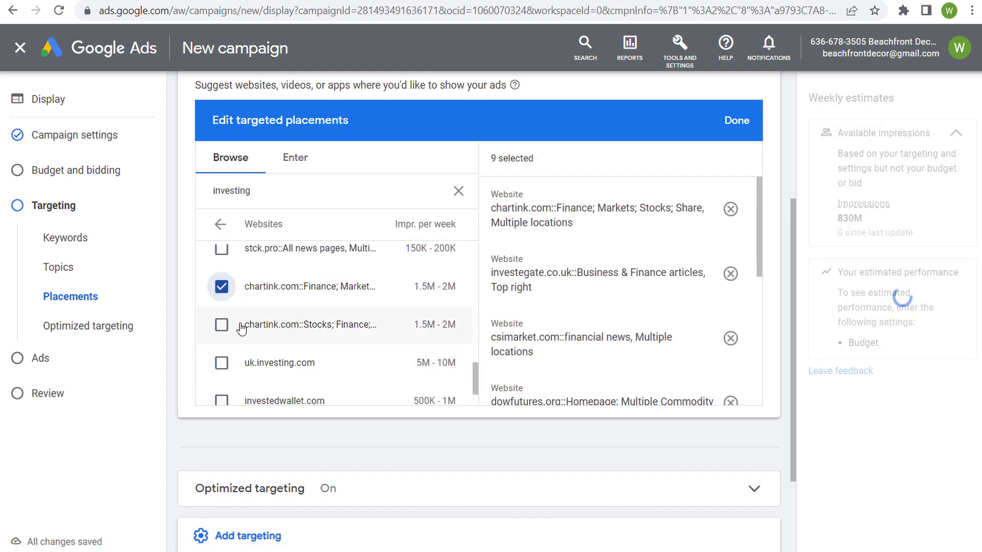
{"action": "left_click", "coordinate": [222, 325]}
{"action": "scroll", "coordinate": [278, 306], "scroll_direction": "down", "scroll_amount": 2}
{"action": "left_click", "coordinate": [221, 351]}
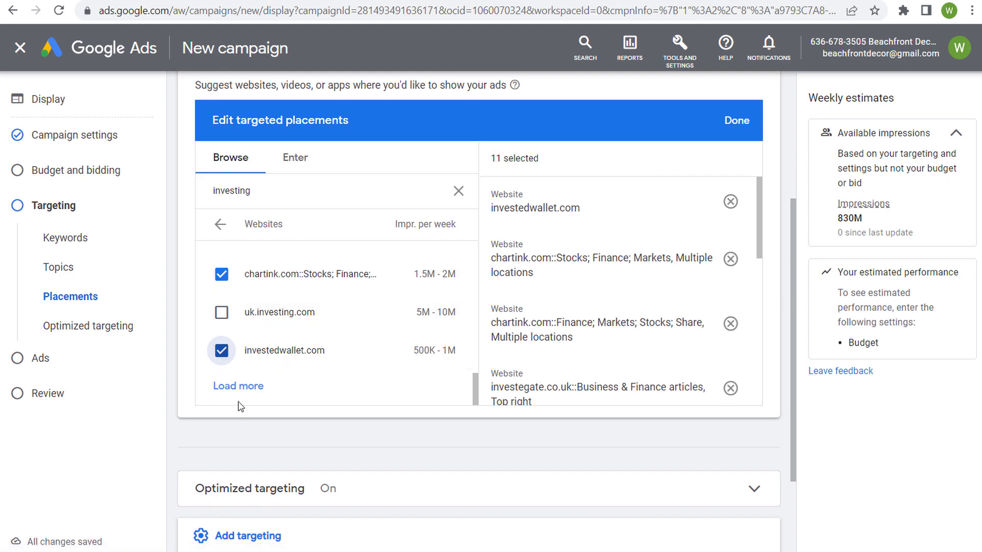
{"action": "left_click", "coordinate": [238, 386]}
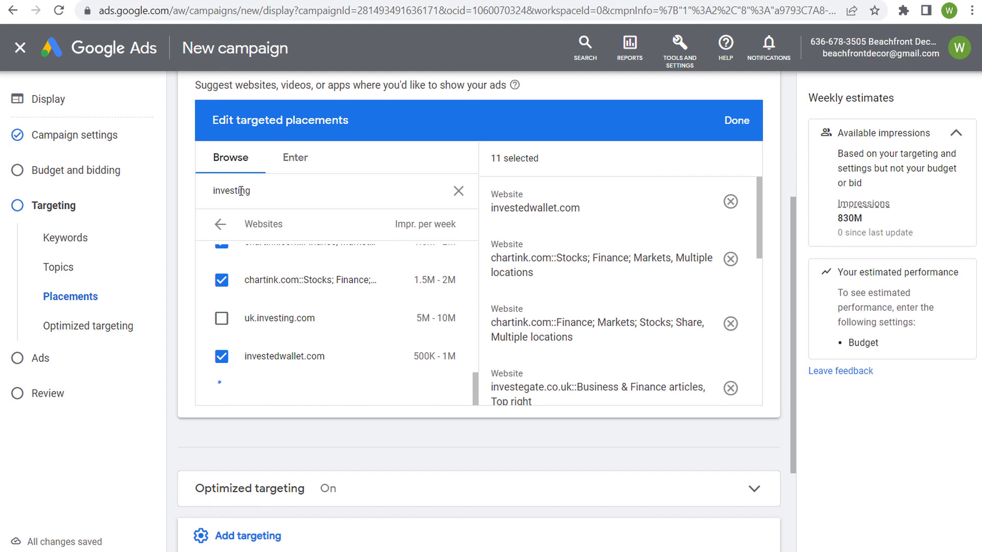
Return to the placement types and browse the YouTube channels matching "investing"
{"action": "left_click", "coordinate": [220, 224]}
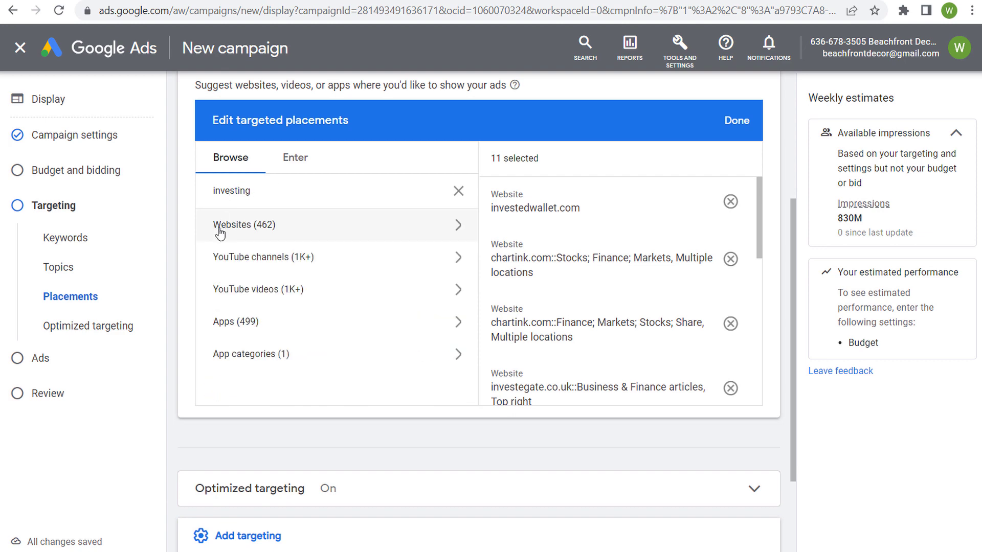
{"action": "left_click", "coordinate": [325, 258]}
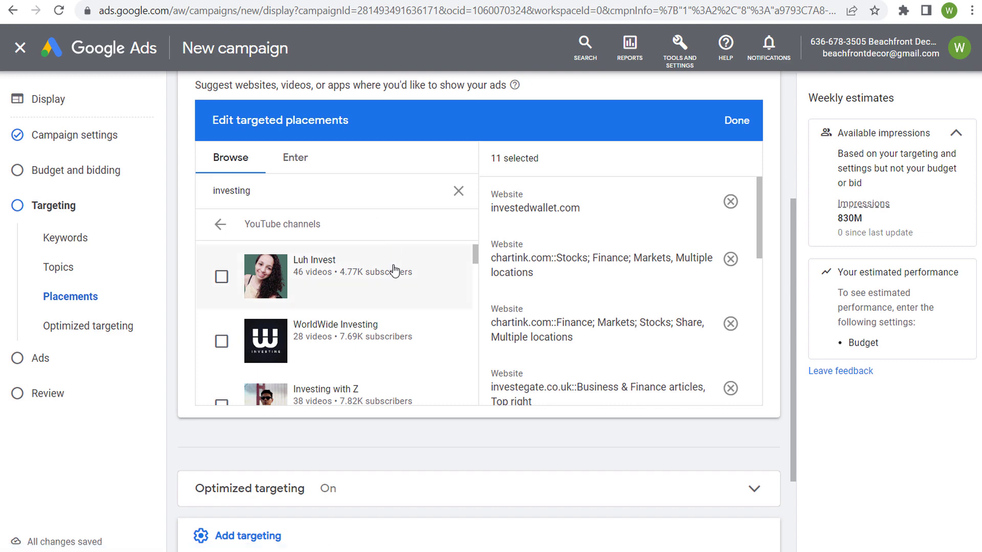
{"action": "scroll", "coordinate": [396, 347], "scroll_direction": "down", "scroll_amount": 1}
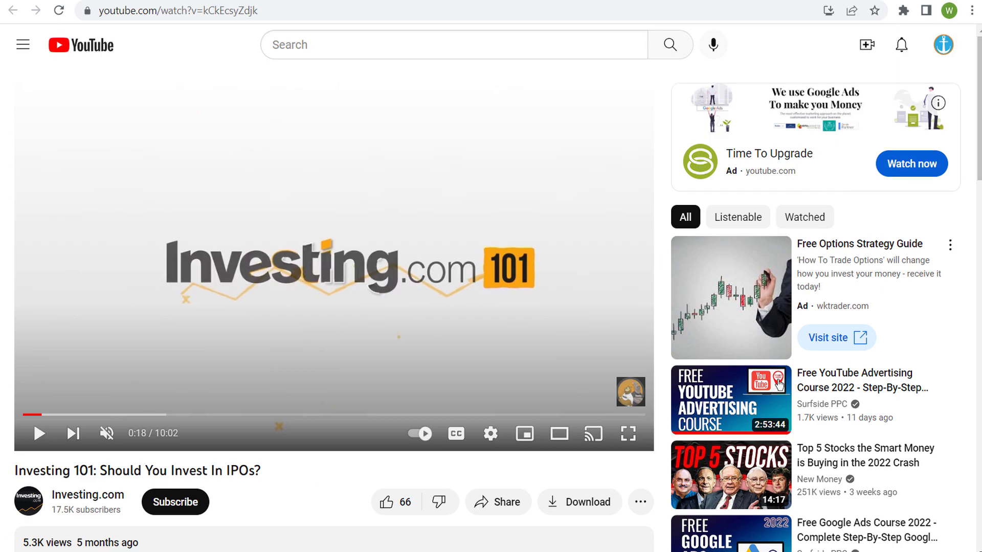
Switch from the YouTube video back to Google Ads and browse more YouTube channels matching "investing"
{"action": "left_click_drag", "start_coordinate": [276, 470], "coordinate": [20, 476]}
{"action": "left_click", "coordinate": [99, 471]}
{"action": "left_click", "coordinate": [107, 5]}
{"action": "scroll", "coordinate": [350, 121], "scroll_direction": "up", "scroll_amount": 3}
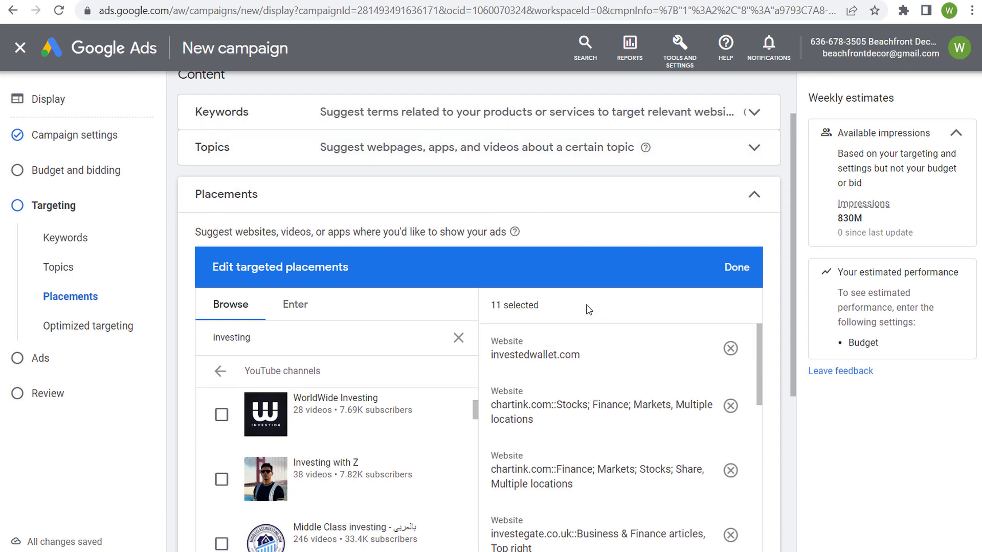
{"action": "scroll", "coordinate": [586, 309], "scroll_direction": "down", "scroll_amount": 1}
{"action": "scroll", "coordinate": [333, 328], "scroll_direction": "down", "scroll_amount": 1}
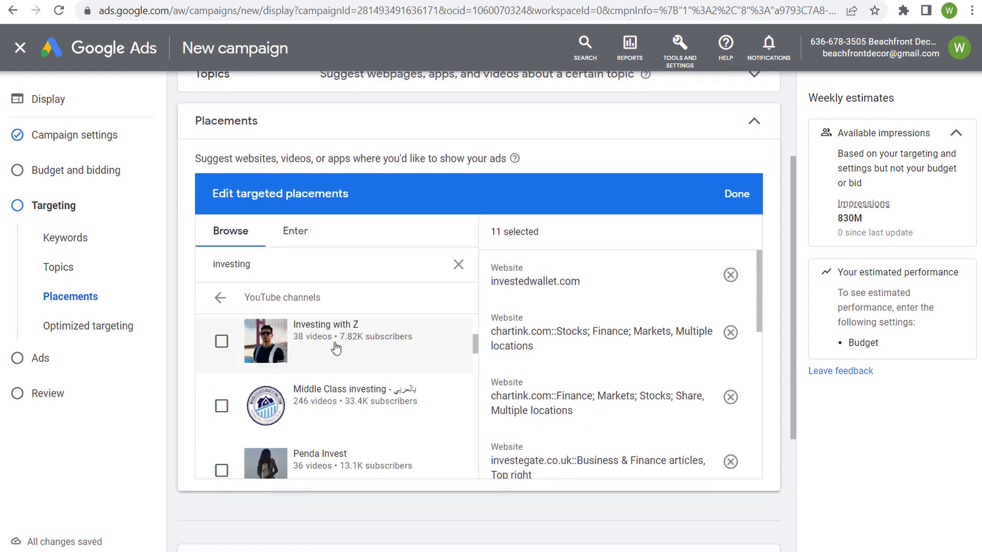
{"action": "scroll", "coordinate": [337, 345], "scroll_direction": "down", "scroll_amount": 3}
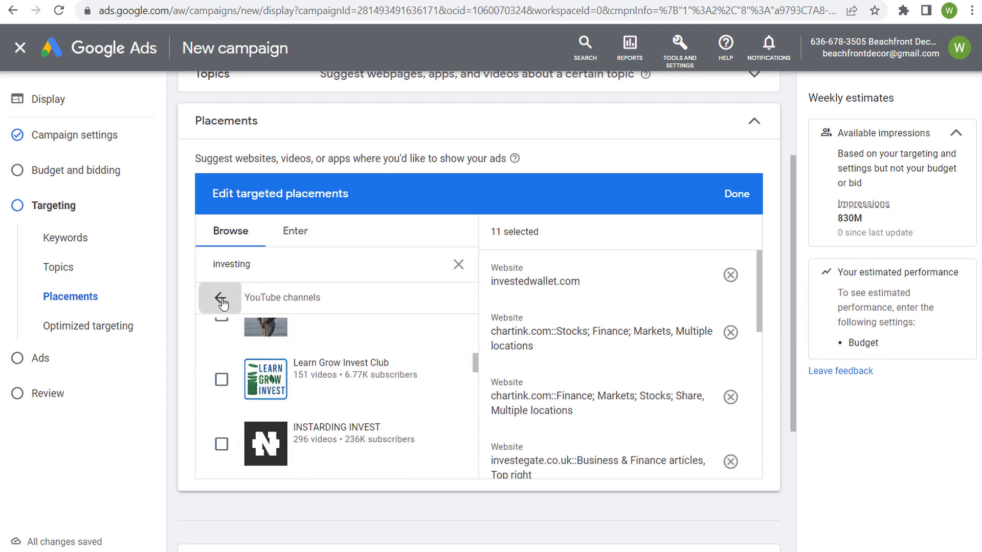
Browse YouTube videos matching "investing" and add "Warren Buffett | How To Invest For Beginners: 3 Simple Rules" to the targeted placements
{"action": "left_click", "coordinate": [221, 300]}
{"action": "left_click", "coordinate": [327, 360]}
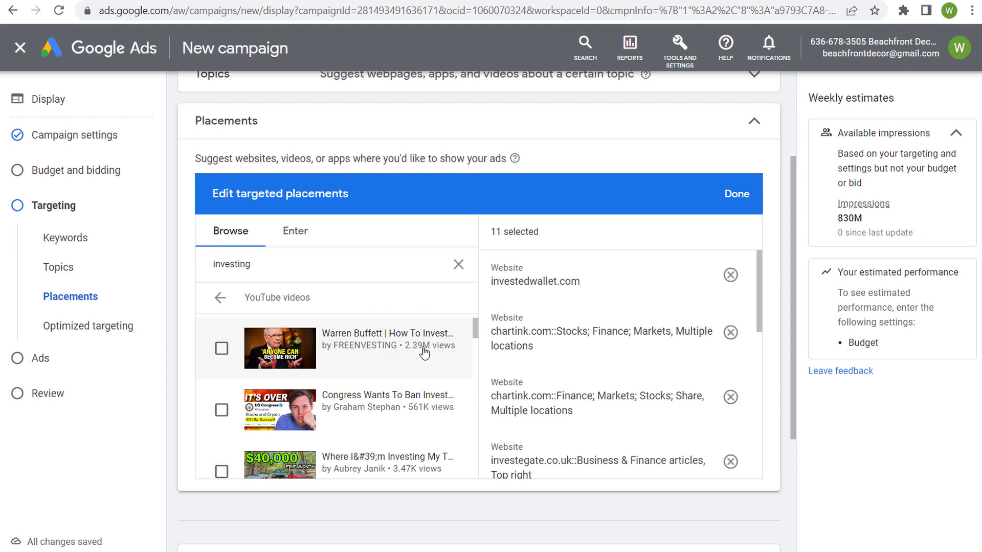
{"action": "left_click", "coordinate": [222, 349]}
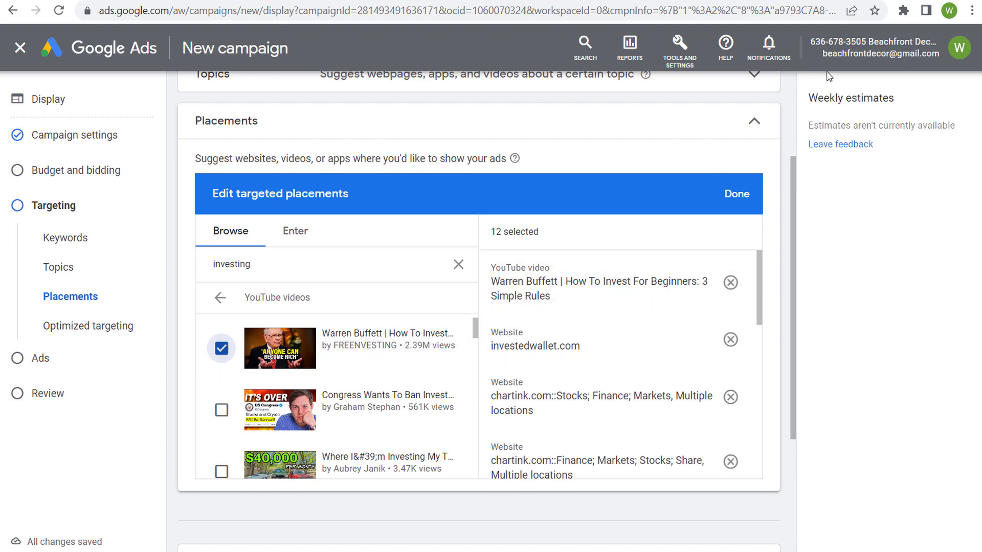
{"action": "left_click_drag", "start_coordinate": [812, 100], "coordinate": [905, 101]}
{"action": "left_click", "coordinate": [919, 102]}
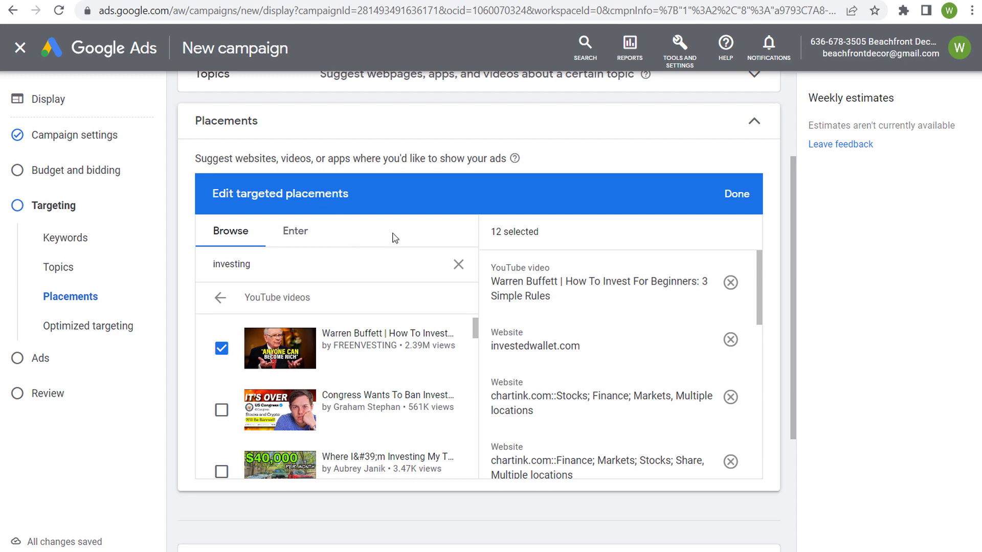
Review the complete list of selected placements and collapse the Placements section
{"action": "left_click_drag", "start_coordinate": [396, 237], "coordinate": [495, 232]}
{"action": "left_click", "coordinate": [528, 231]}
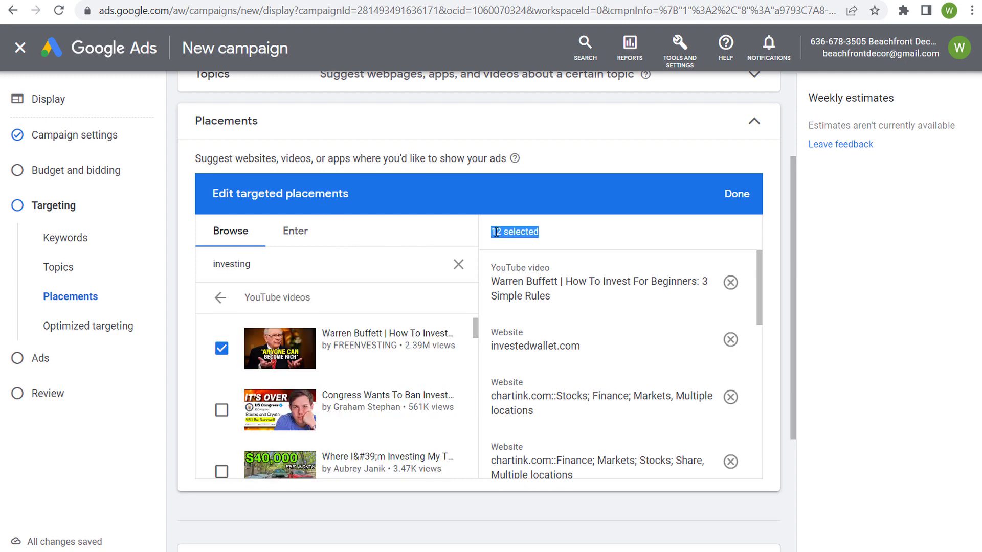
{"action": "left_click", "coordinate": [556, 235]}
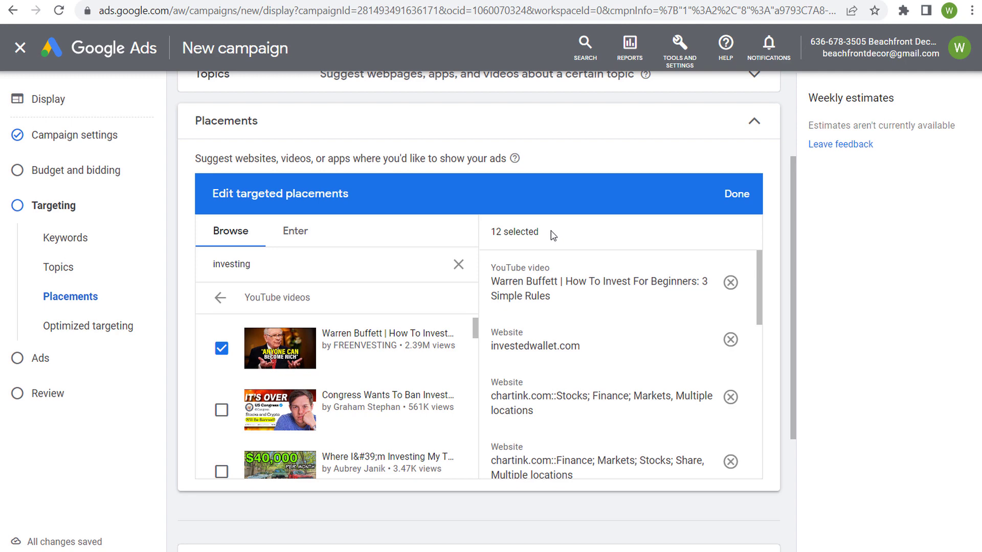
{"action": "scroll", "coordinate": [588, 358], "scroll_direction": "down", "scroll_amount": 3}
{"action": "scroll", "coordinate": [587, 404], "scroll_direction": "down", "scroll_amount": 5}
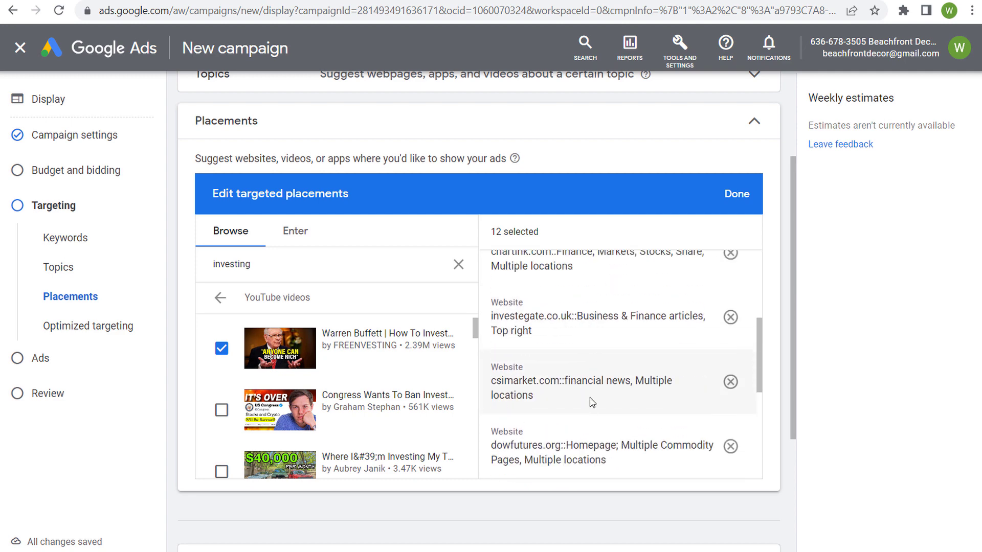
{"action": "scroll", "coordinate": [607, 377], "scroll_direction": "down", "scroll_amount": 3}
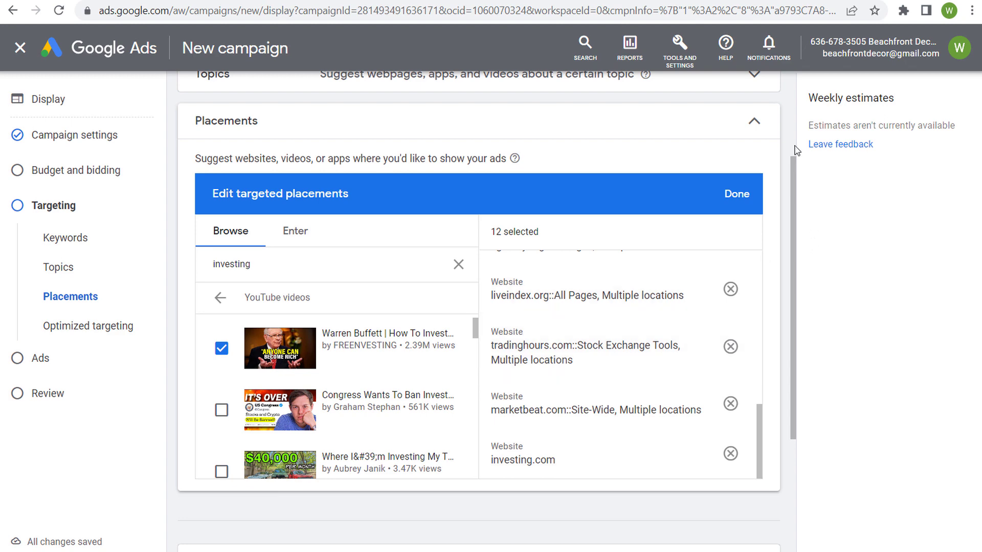
{"action": "left_click", "coordinate": [769, 121]}
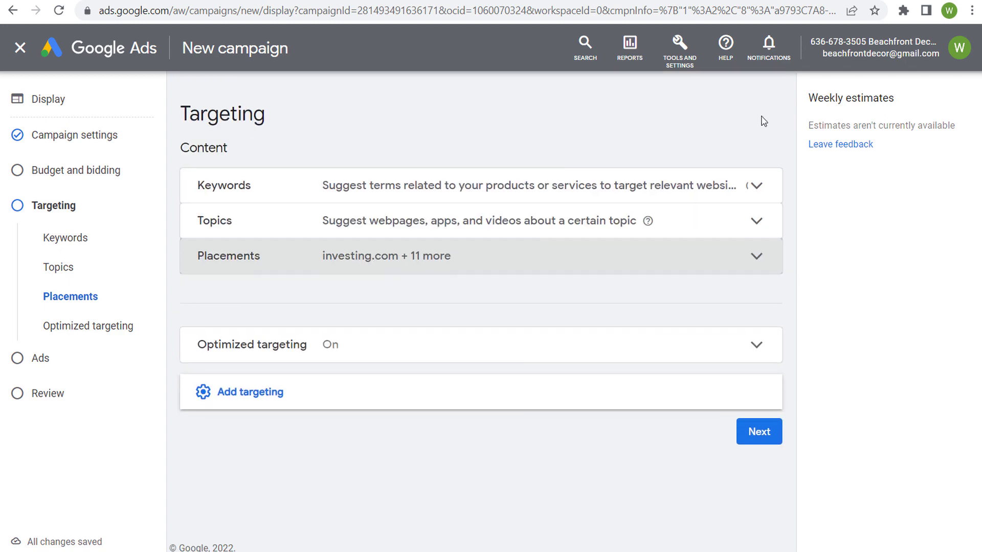
Show the additional targeting types and review the description of the optimized targeting setting
{"action": "left_click", "coordinate": [314, 401]}
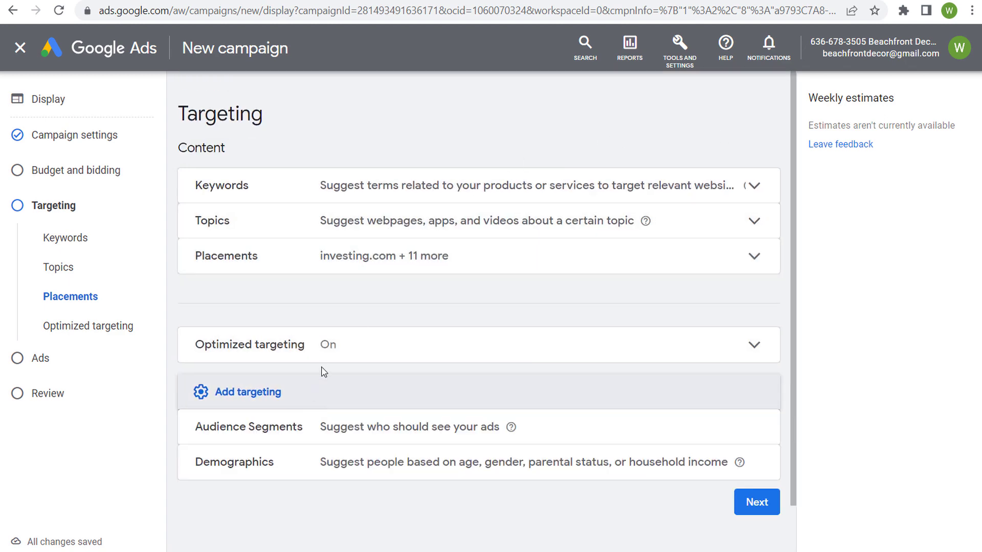
{"action": "left_click", "coordinate": [357, 344]}
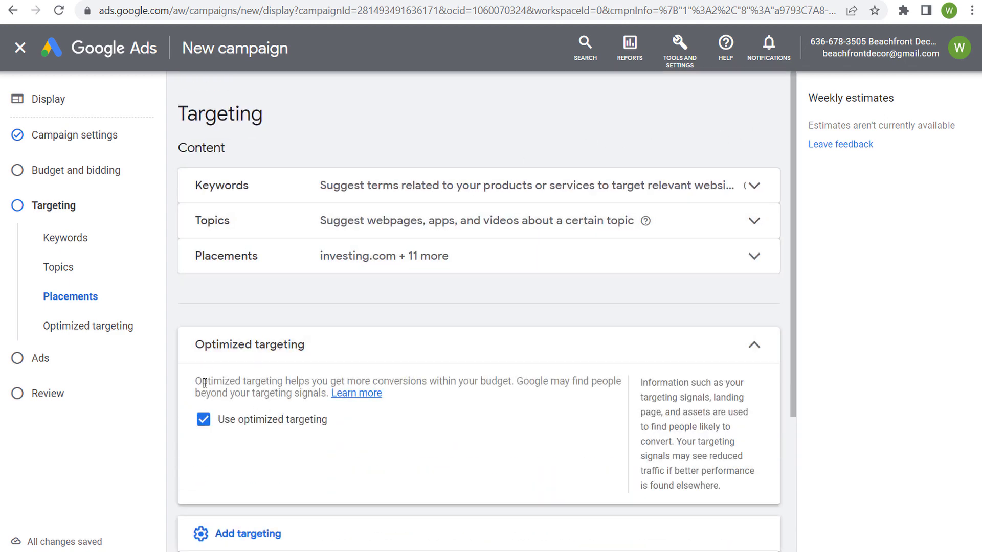
{"action": "left_click_drag", "start_coordinate": [204, 383], "coordinate": [603, 381]}
{"action": "left_click", "coordinate": [603, 381]}
{"action": "left_click", "coordinate": [754, 345]}
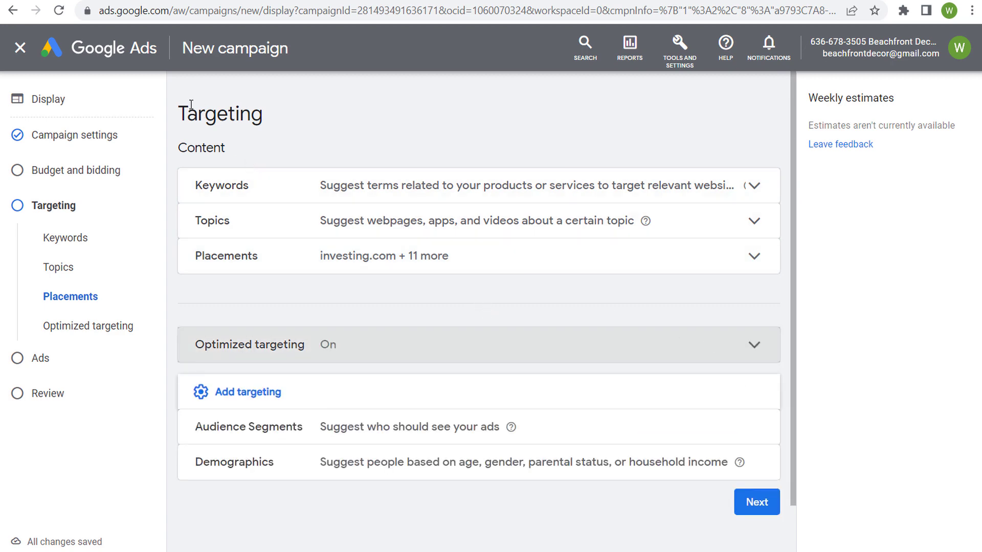
Review the Audience Segments and Demographics targeting options and recheck the optimized targeting setting
{"action": "left_click_drag", "start_coordinate": [182, 113], "coordinate": [368, 108]}
{"action": "left_click", "coordinate": [372, 110]}
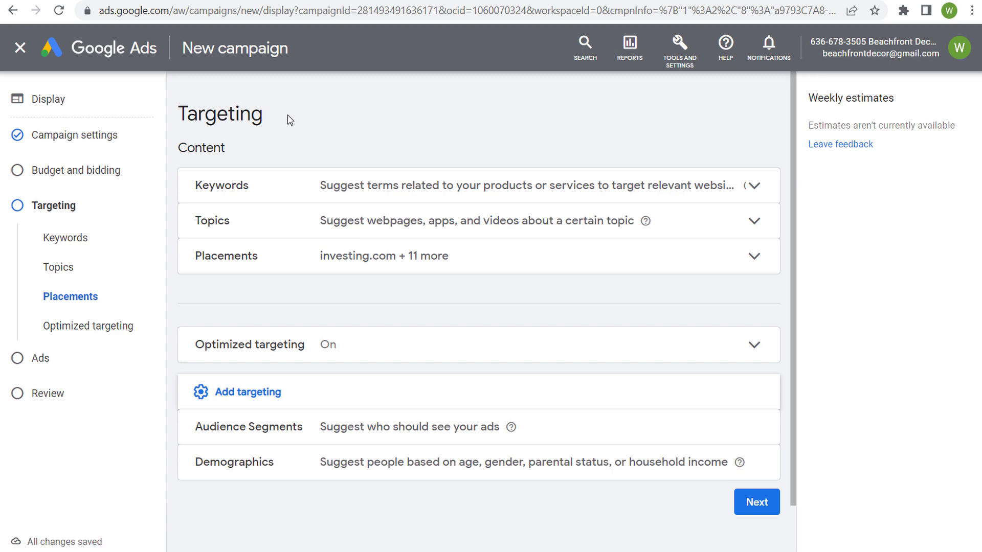
{"action": "left_click_drag", "start_coordinate": [282, 426], "coordinate": [291, 465]}
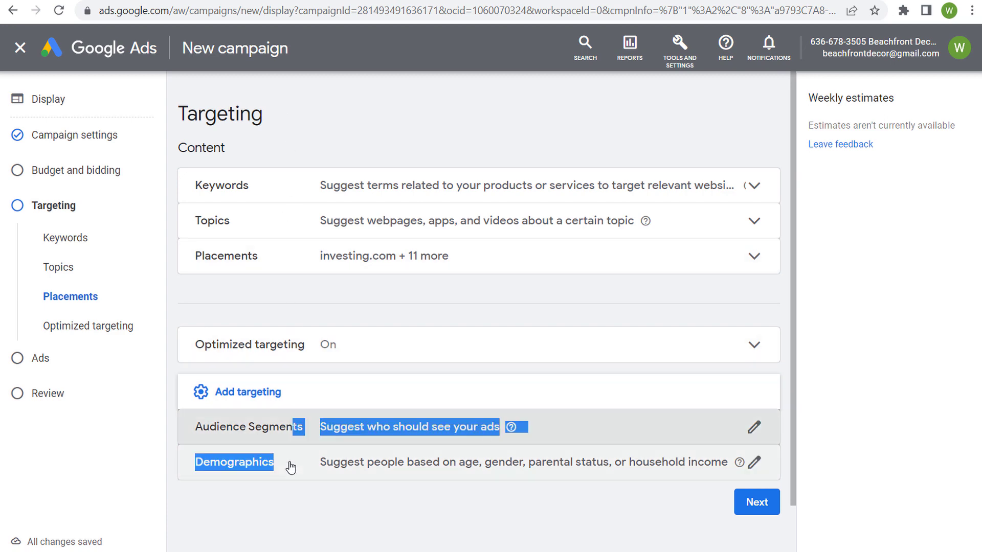
{"action": "left_click", "coordinate": [296, 499]}
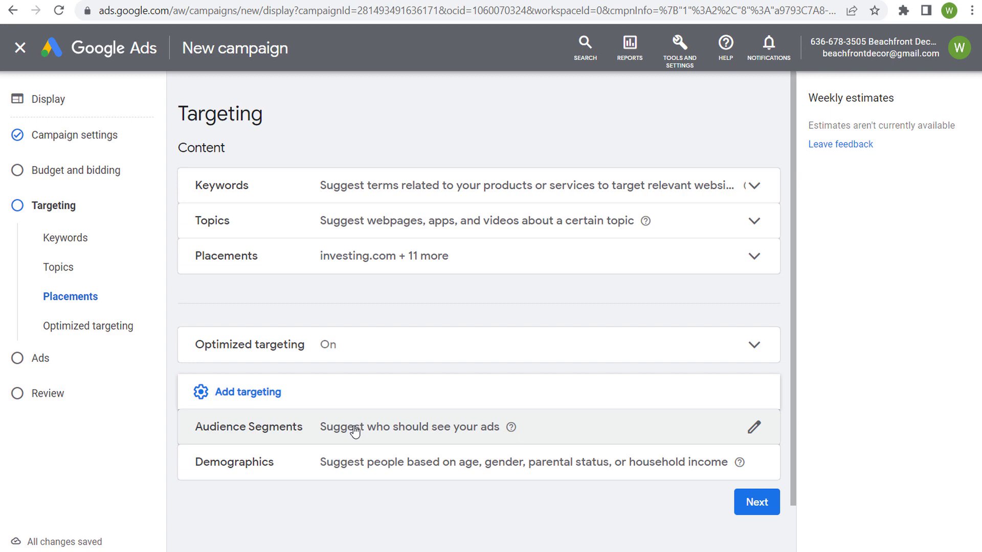
{"action": "left_click", "coordinate": [388, 345]}
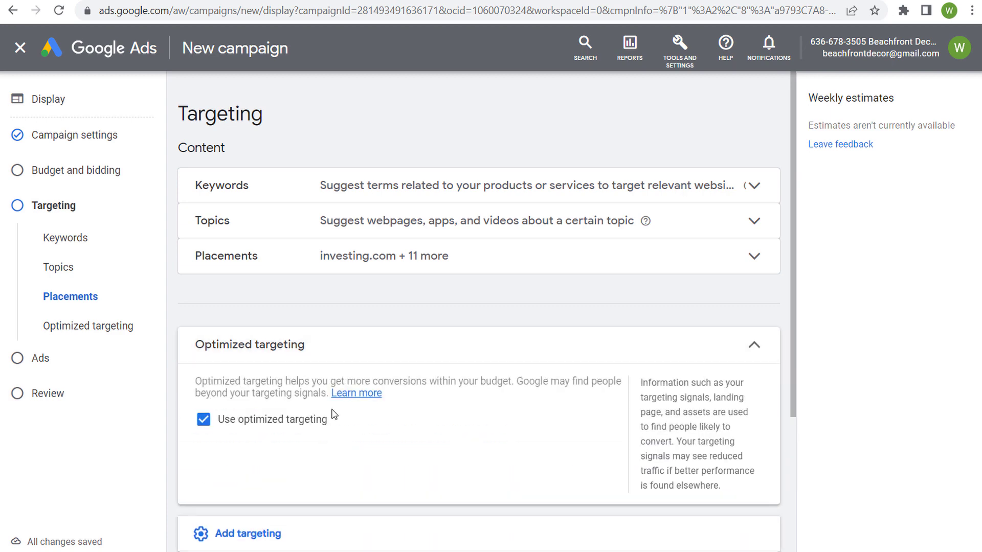
{"action": "left_click", "coordinate": [352, 345]}
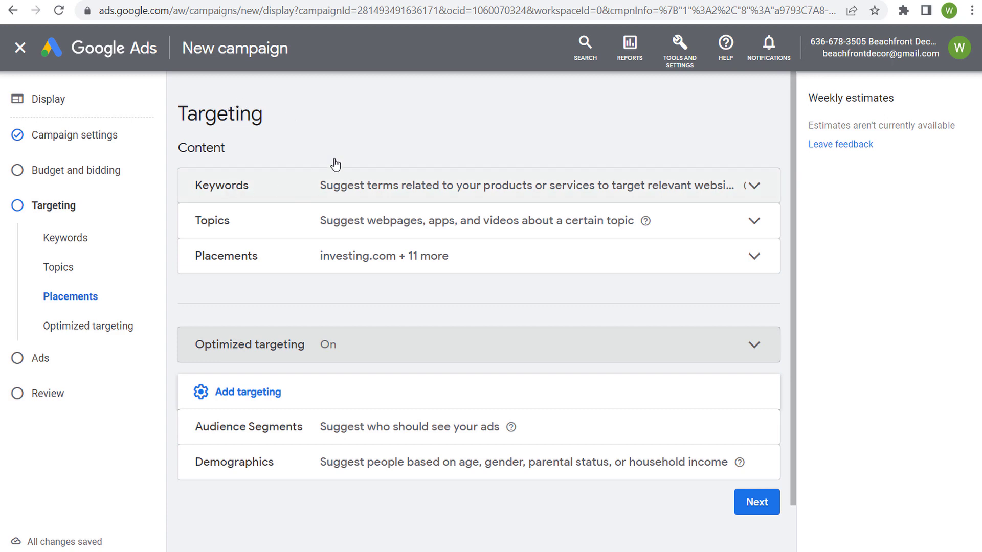
{"action": "left_click", "coordinate": [366, 128]}
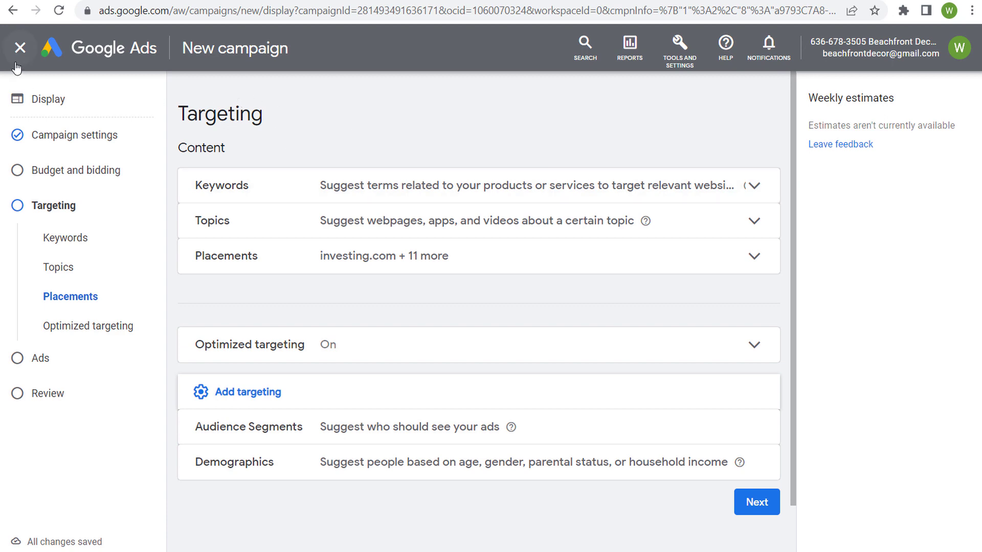
Leave the new campaign and view the topic choices for the Halloween campaign's Video Conversions - 2022-09-14 ad group without saving
{"action": "left_click", "coordinate": [20, 47]}
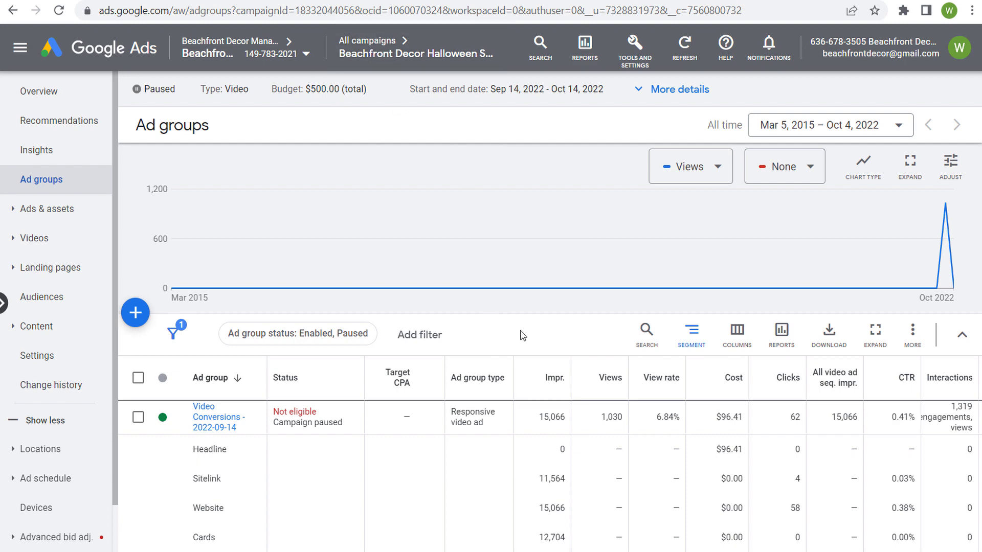
{"action": "left_click", "coordinate": [19, 331]}
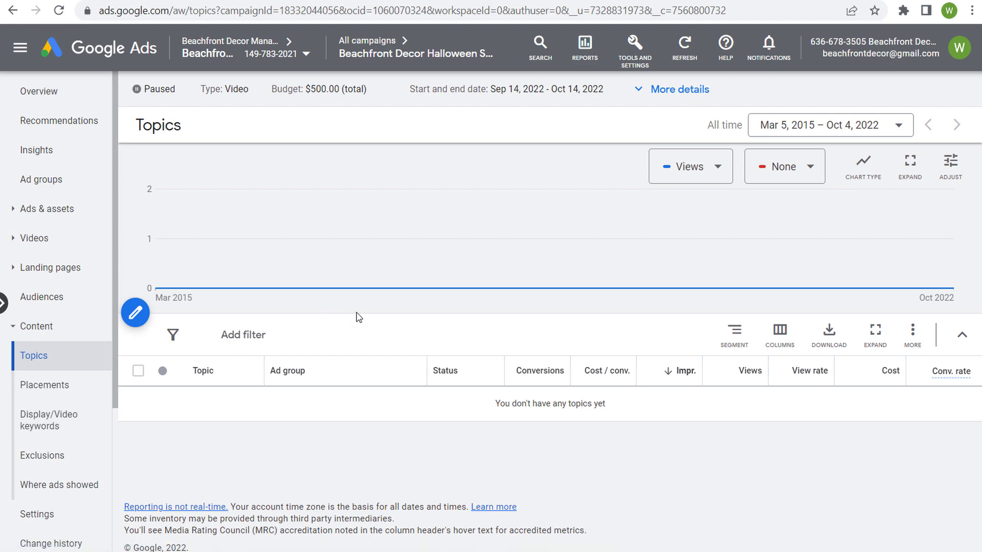
{"action": "left_click", "coordinate": [135, 313]}
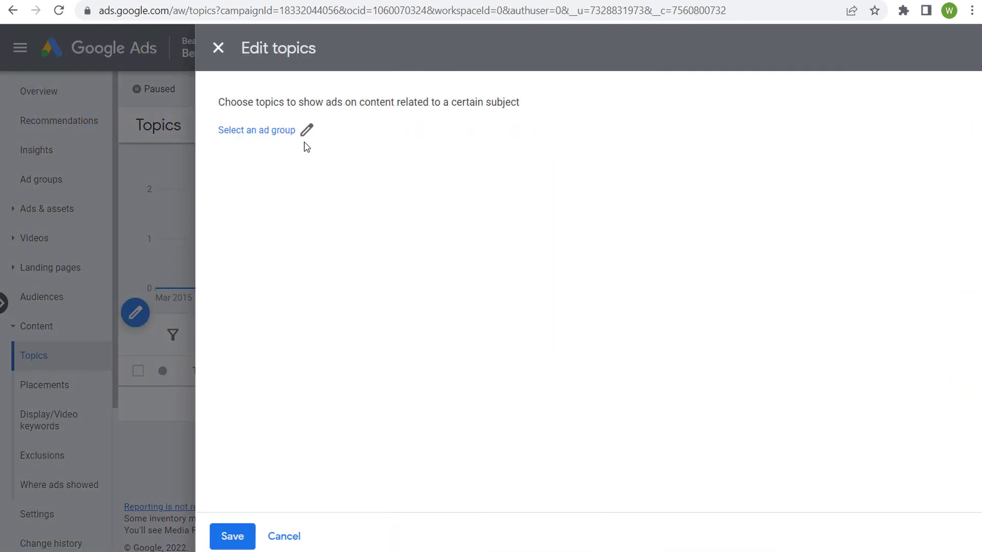
{"action": "left_click", "coordinate": [267, 134]}
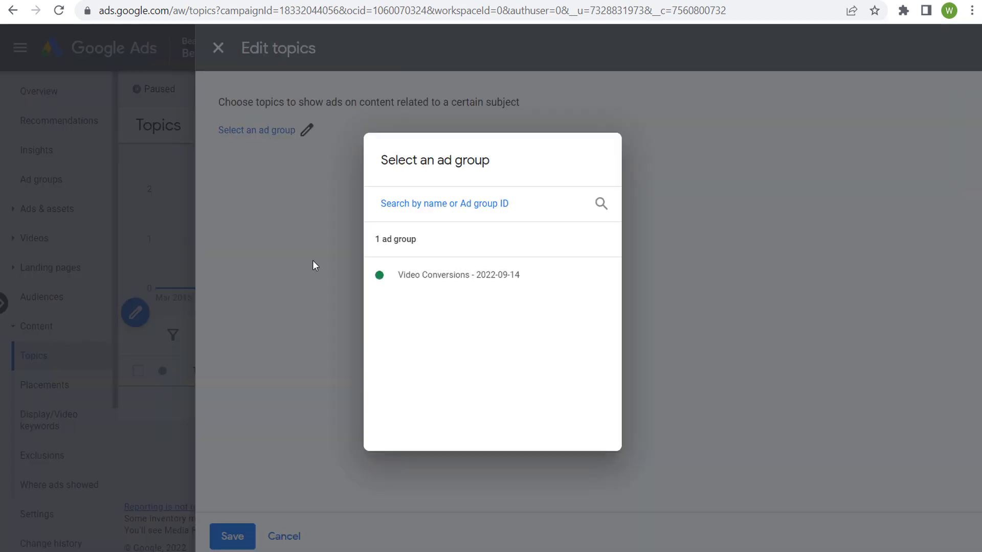
{"action": "left_click", "coordinate": [460, 276]}
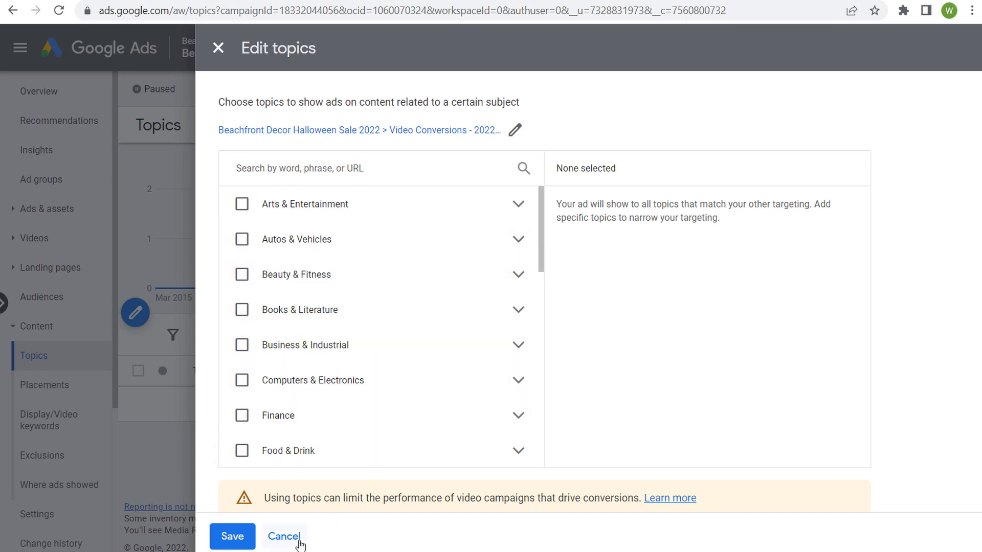
{"action": "left_click", "coordinate": [284, 536]}
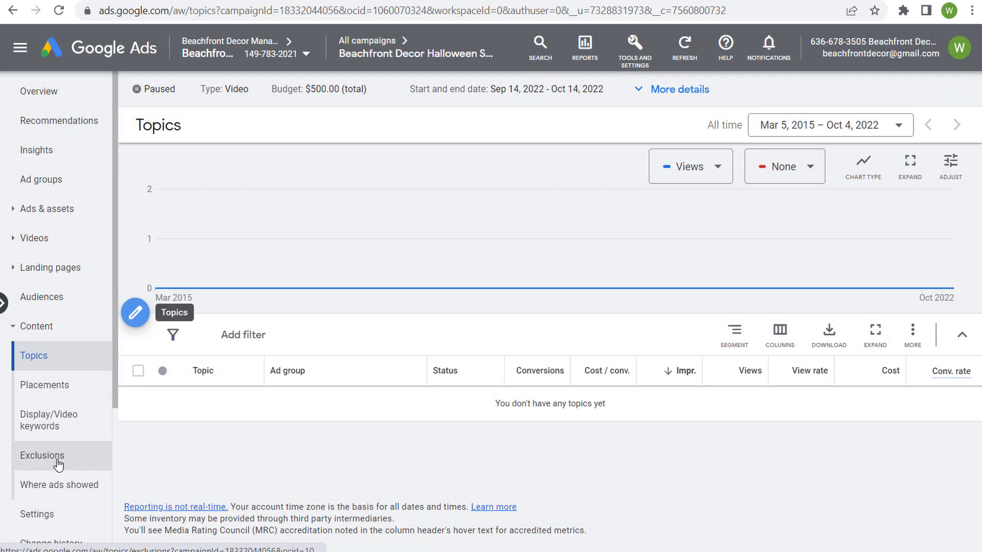
Open the Halloween campaign's content exclusions and view the available exclusion types
{"action": "left_click", "coordinate": [58, 463]}
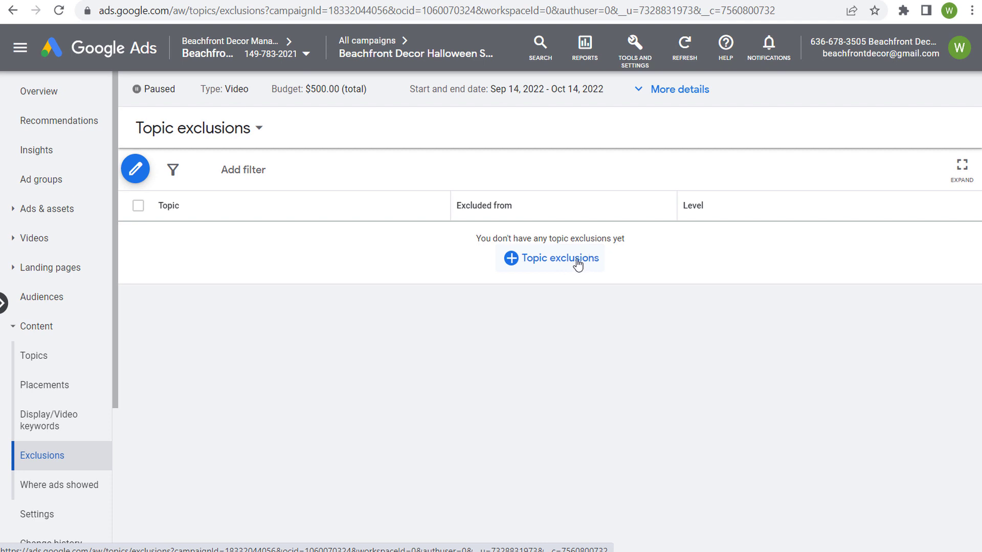
{"action": "left_click", "coordinate": [259, 129]}
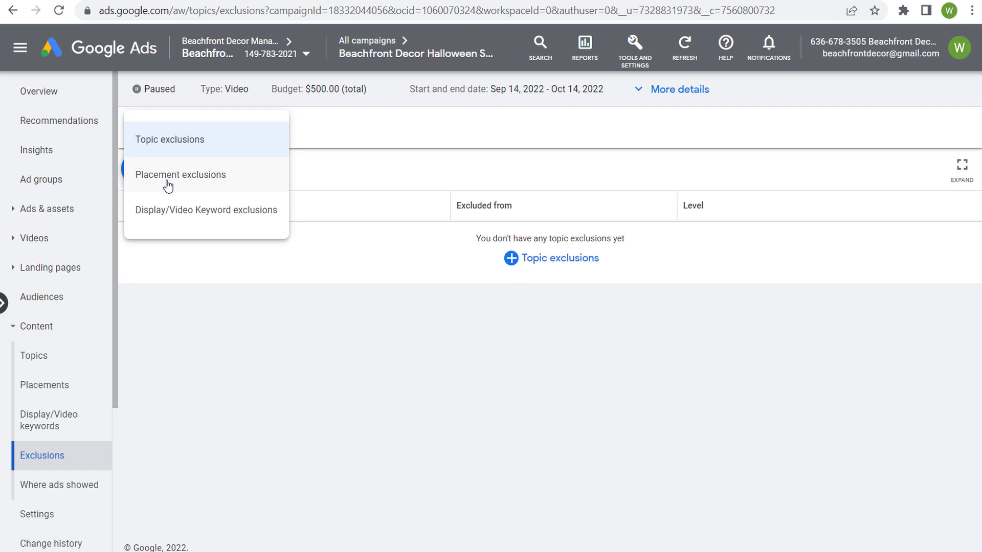
{"action": "left_click", "coordinate": [230, 296]}
Try excluding the All Visitors - 30 Days audience segment from the Halloween campaign at campaign level, and cancel the exclusion
{"action": "left_click", "coordinate": [62, 297]}
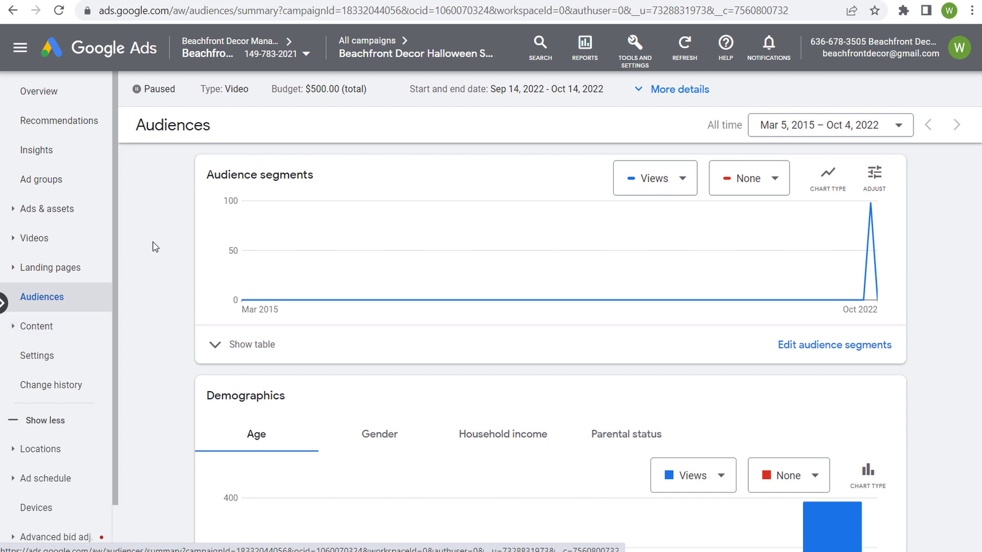
{"action": "scroll", "coordinate": [153, 240], "scroll_direction": "down", "scroll_amount": 4}
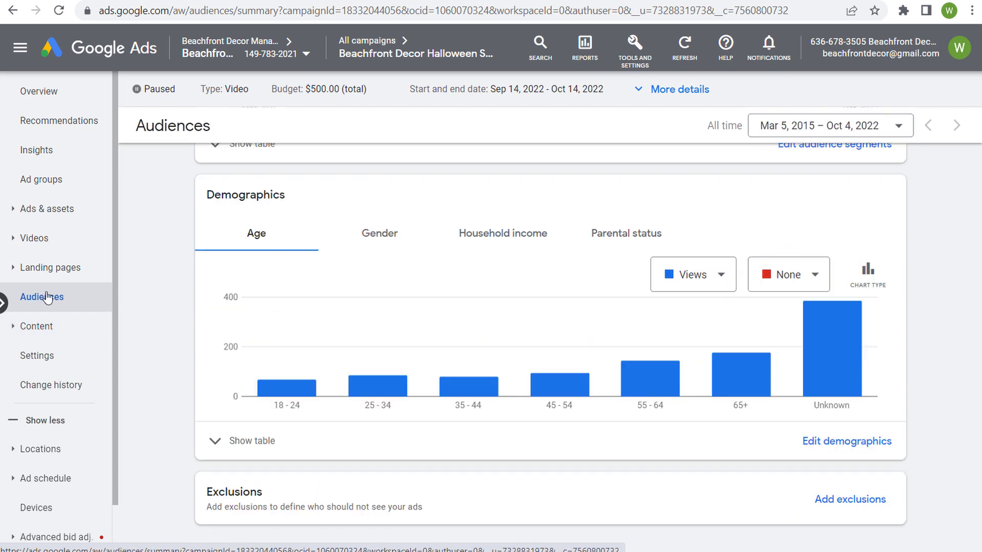
{"action": "left_click", "coordinate": [852, 497]}
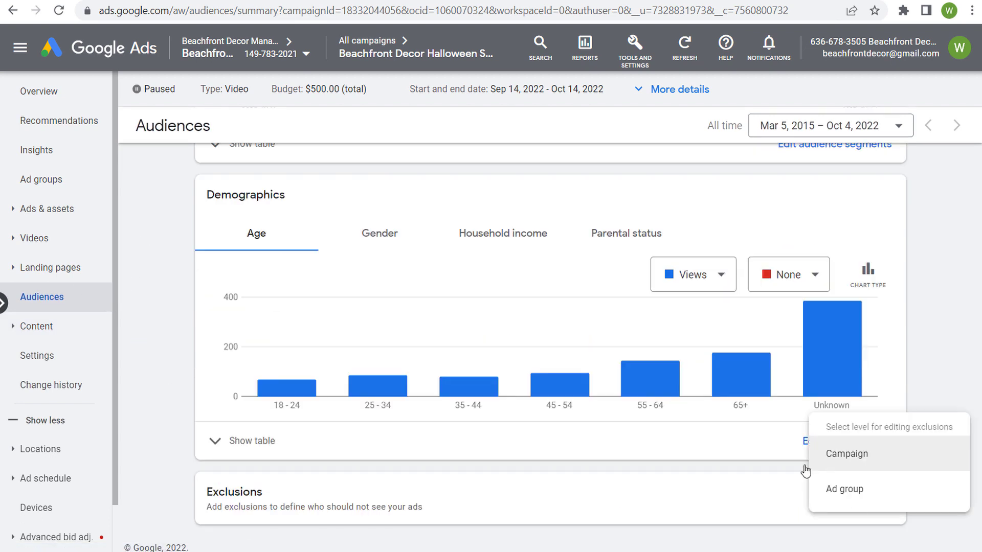
{"action": "left_click", "coordinate": [846, 454]}
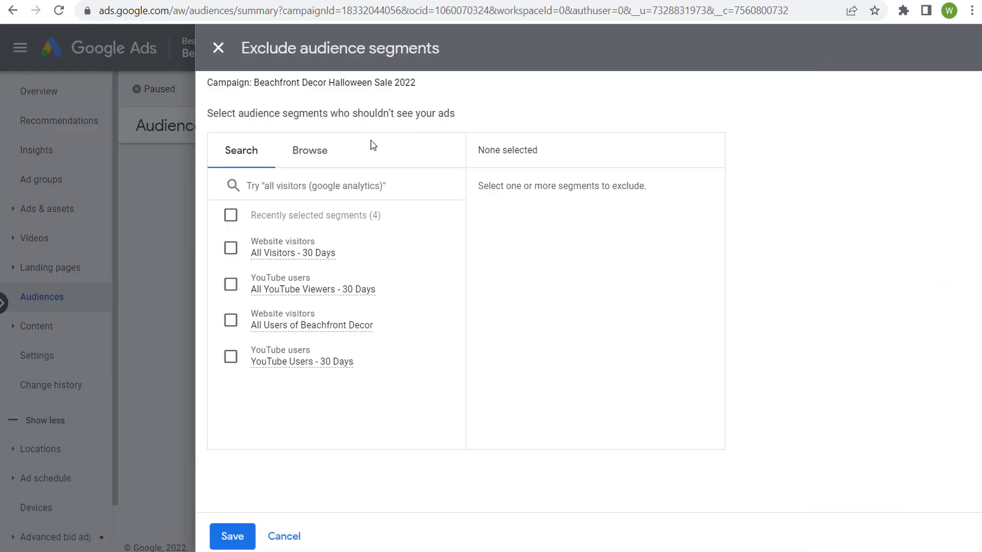
{"action": "left_click", "coordinate": [231, 248]}
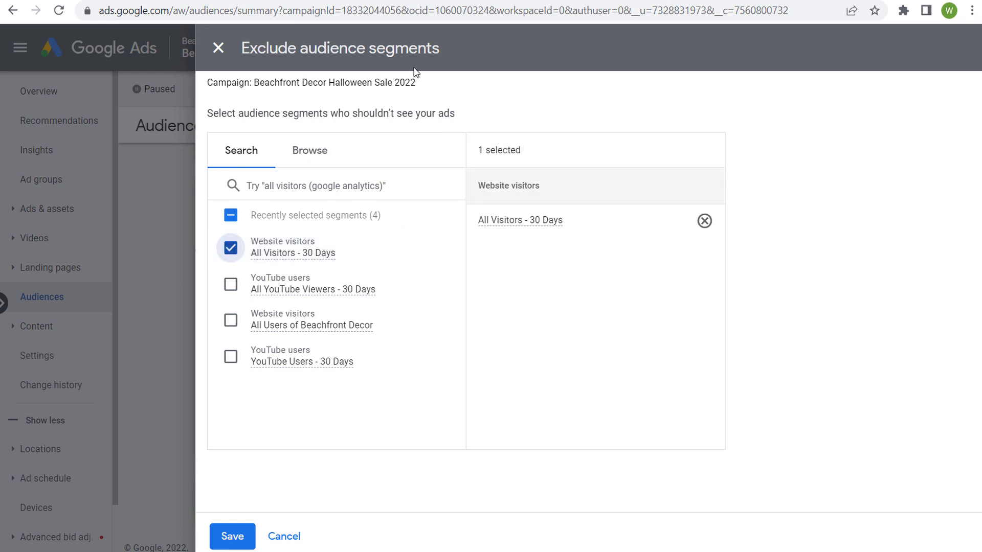
{"action": "left_click", "coordinate": [230, 248]}
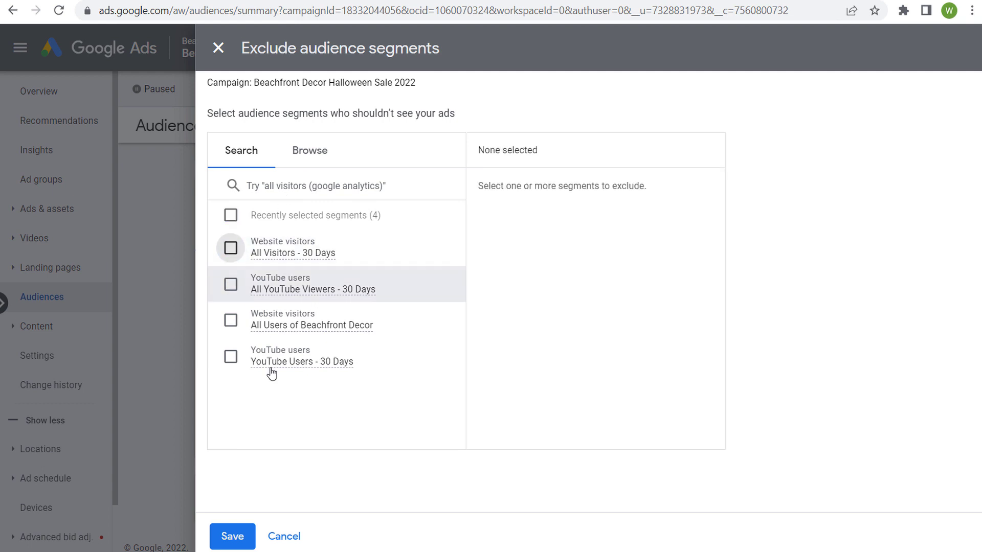
{"action": "left_click", "coordinate": [284, 536]}
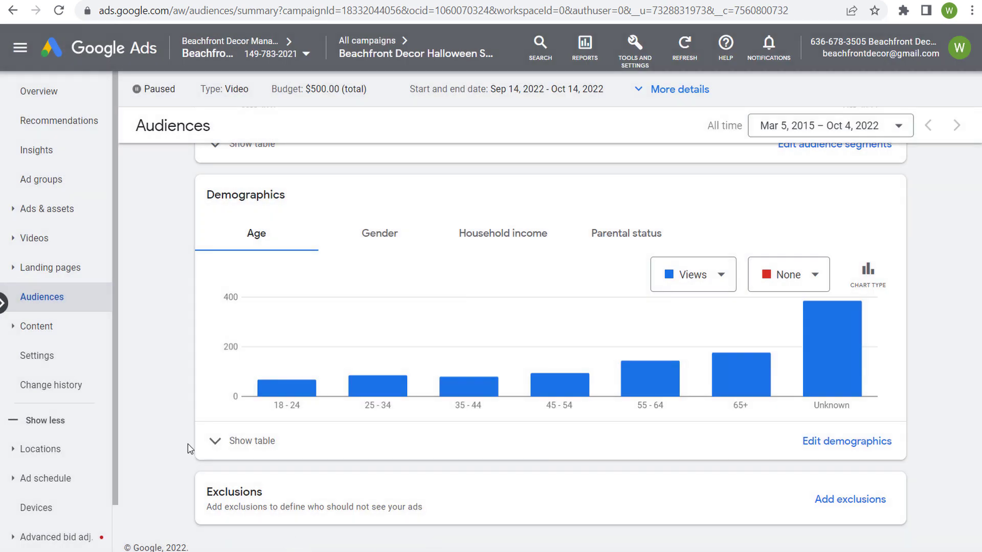
Return to the Halloween campaign's content targeting and show its topics
{"action": "left_click", "coordinate": [27, 334]}
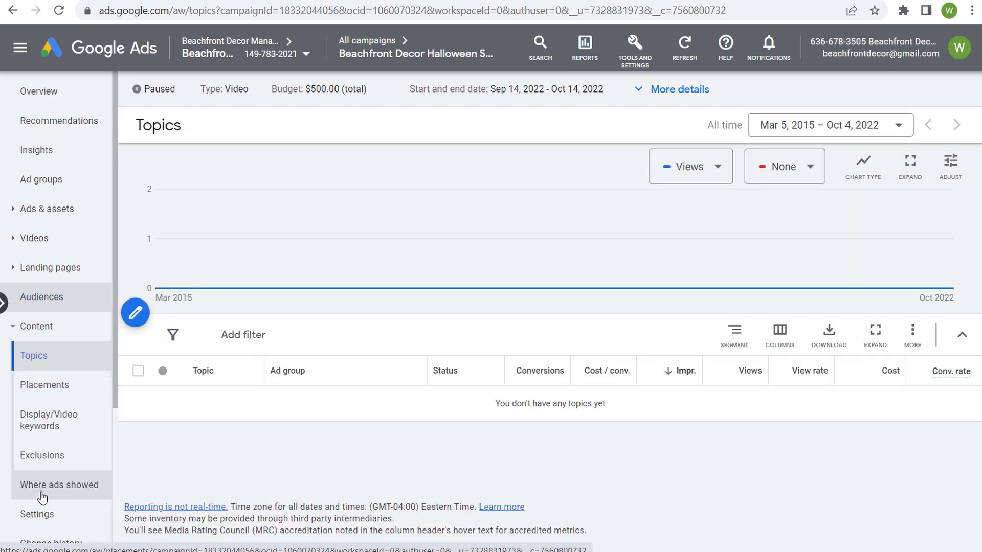